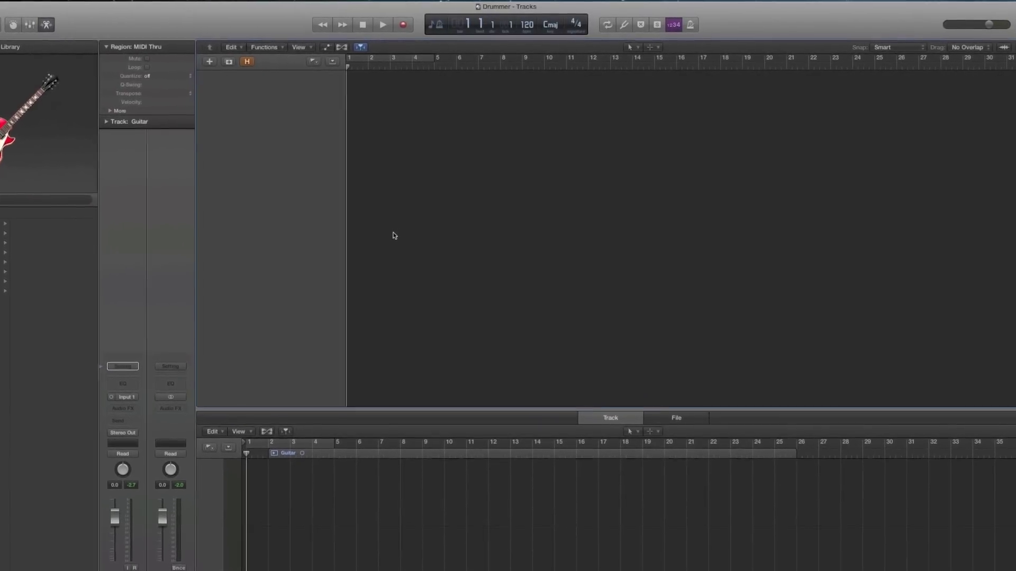
# Add a new Drummer track, creating the SoCal track with two Drummer regions
pyautogui.press('super+alt+n')
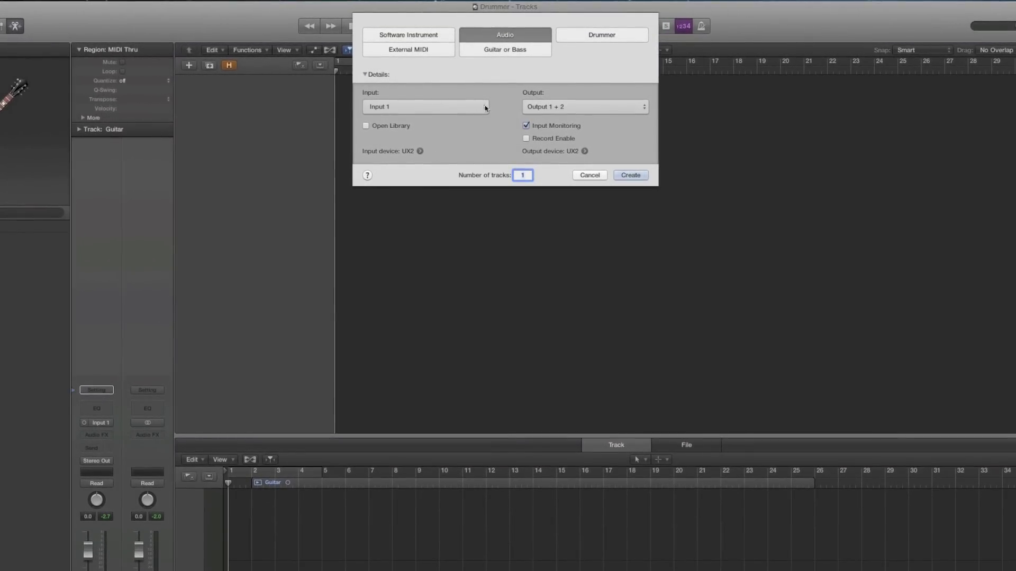
pyautogui.click(600, 33)
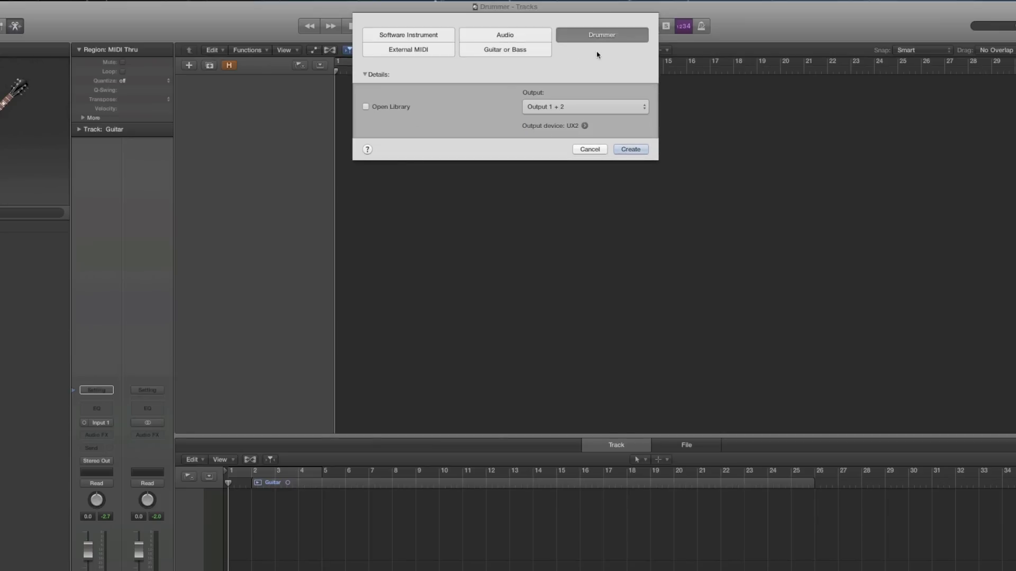
pyautogui.click(631, 150)
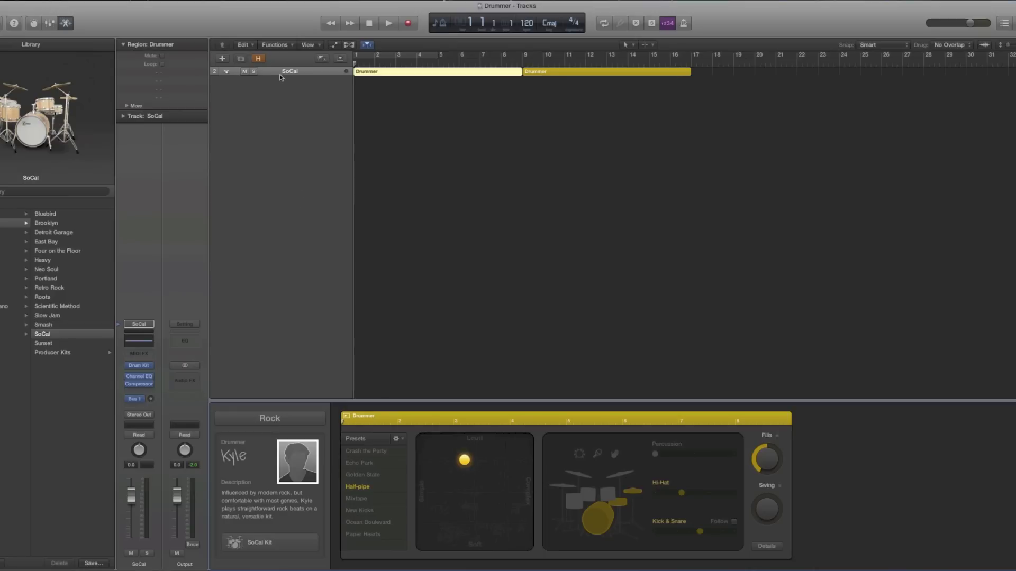
# Make the SoCal track taller, zoom the timeline in, and play back the Drummer regions
pyautogui.moveTo(280, 78); pyautogui.dragTo(286, 134)
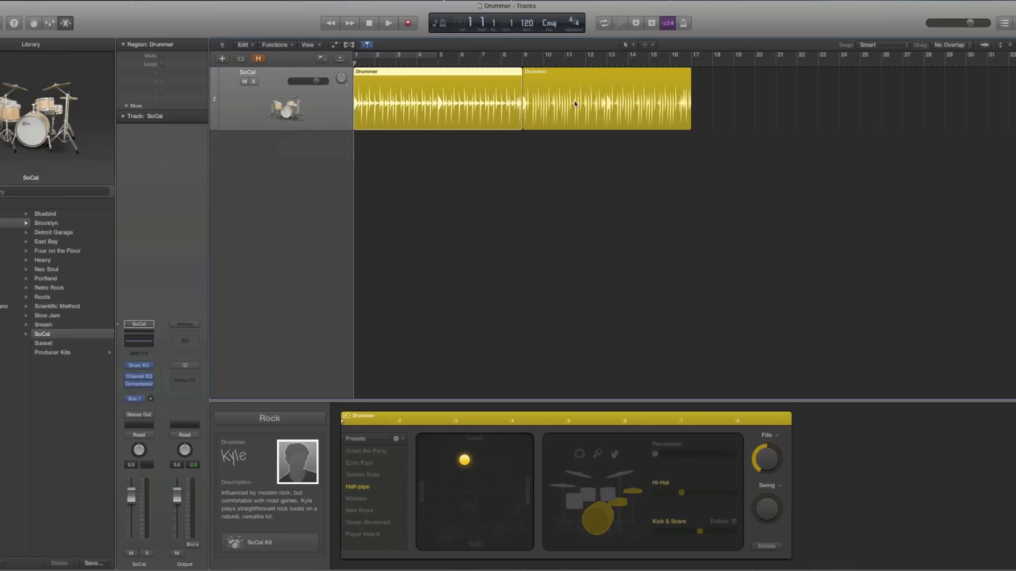
pyautogui.press('super+Right')
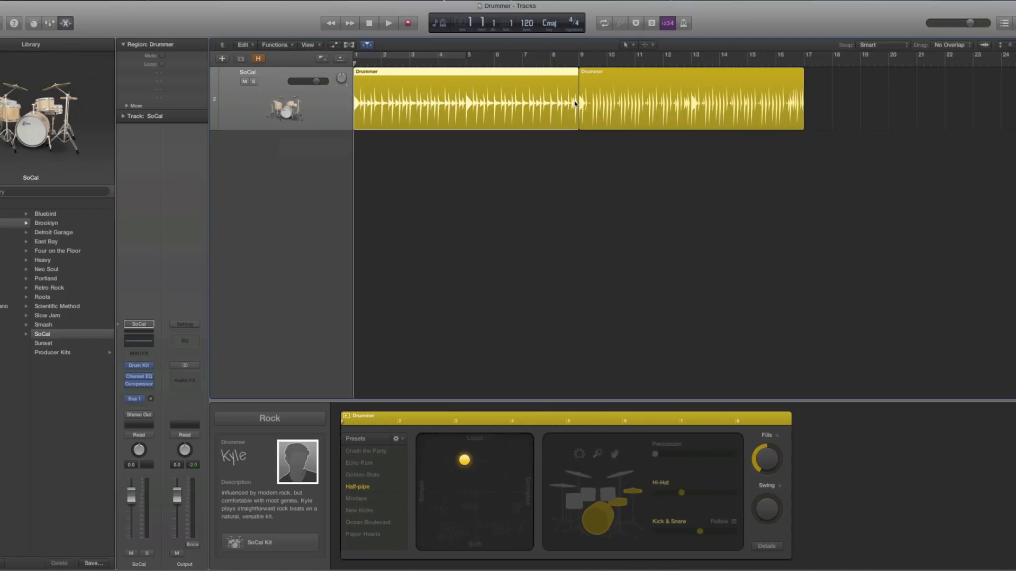
pyautogui.press('super+Right')
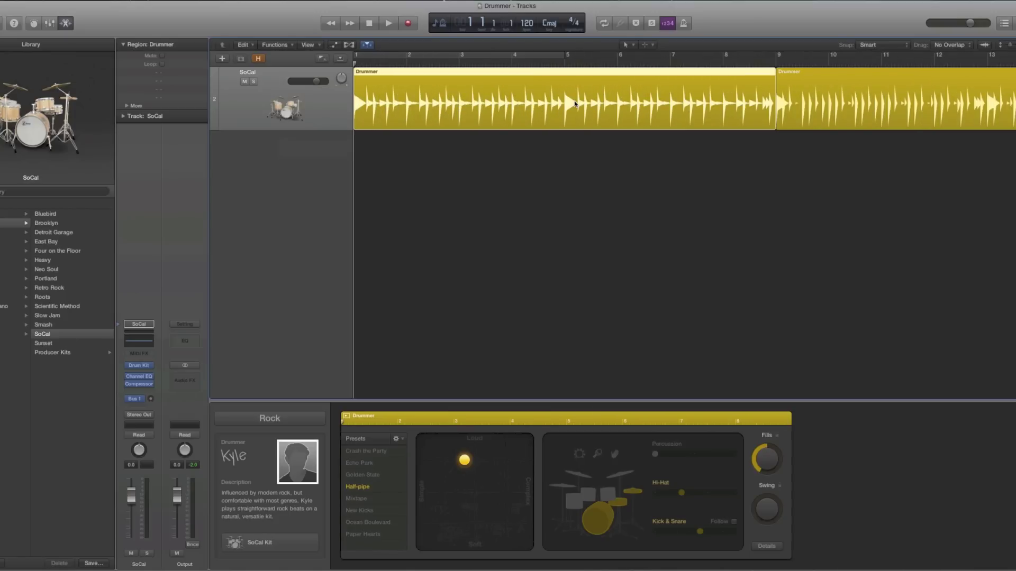
pyautogui.press('super+Left')
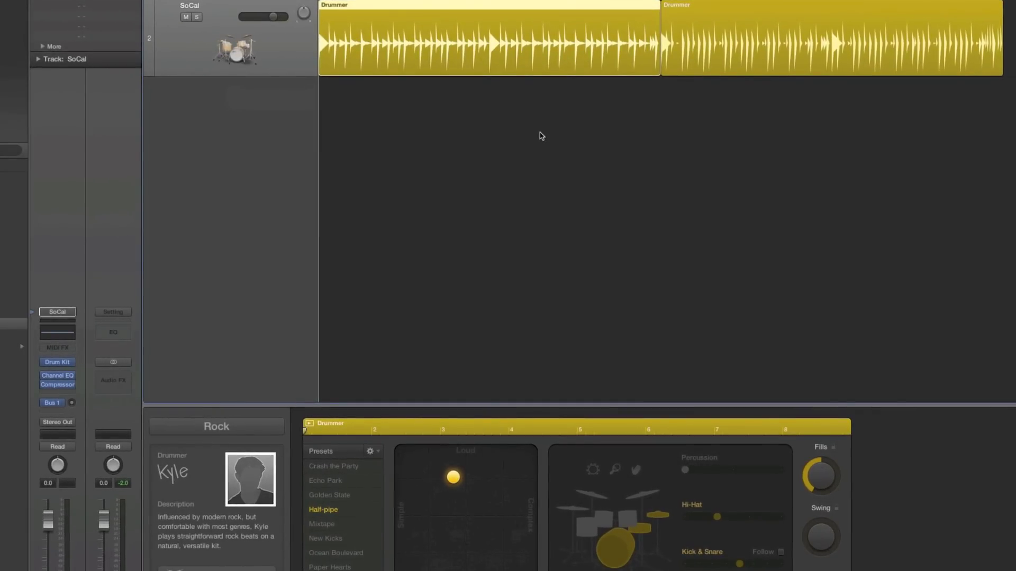
pyautogui.press('space')
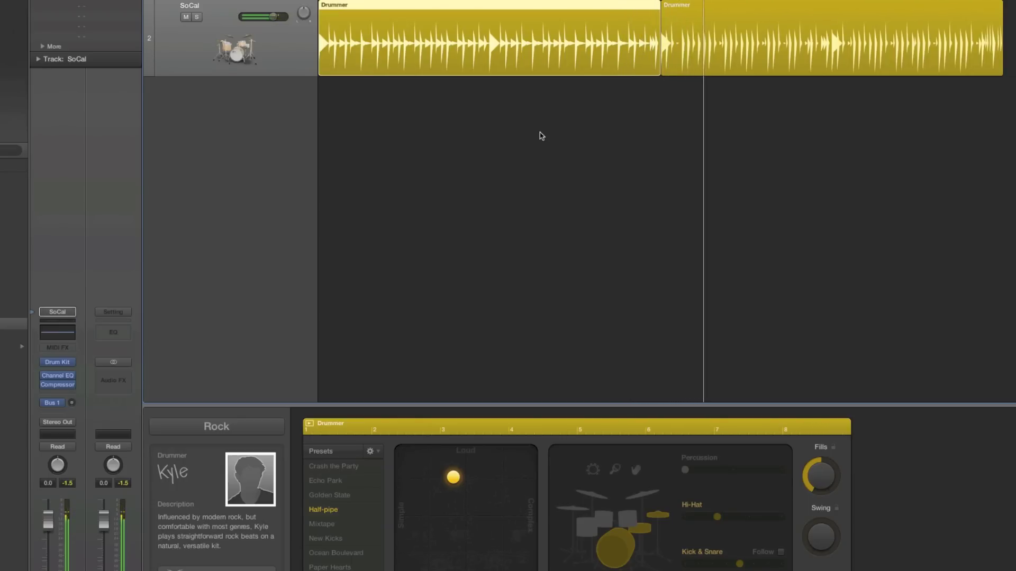
pyautogui.press('space')
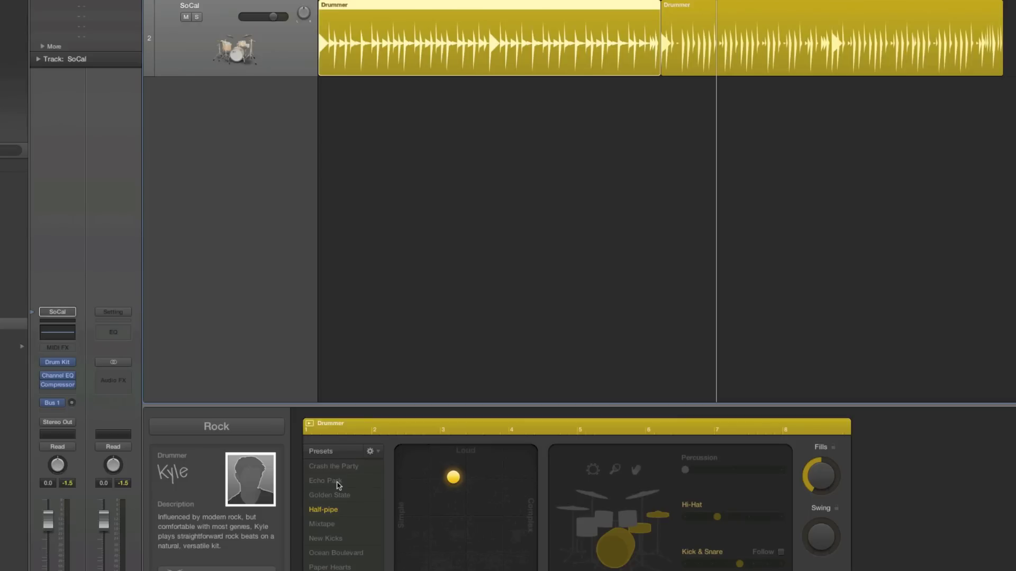
# Try the Echo Park preset with hi-hat at step 1, then Crash the Party, auditioning from the start
pyautogui.click(338, 483)
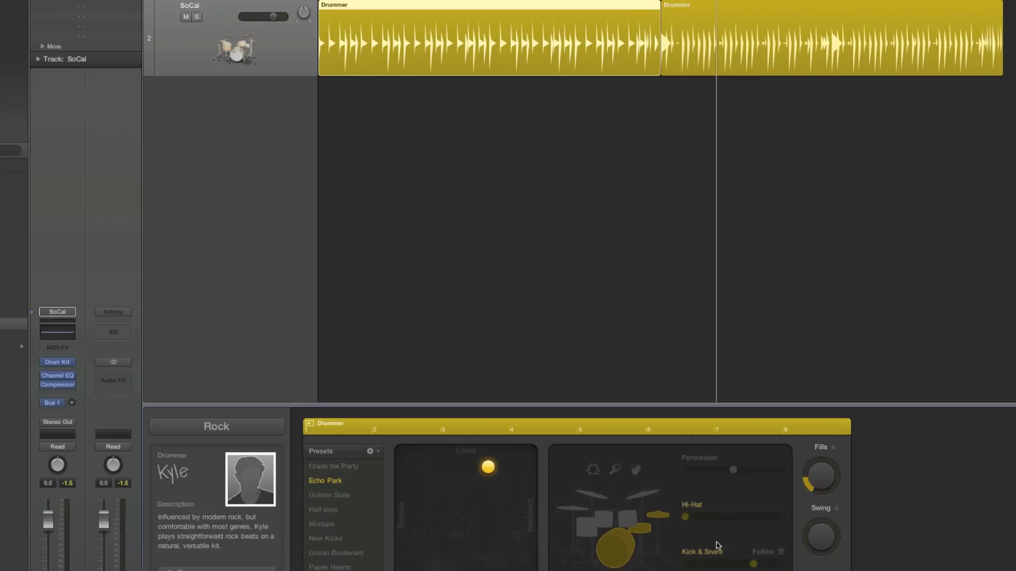
pyautogui.click(641, 495)
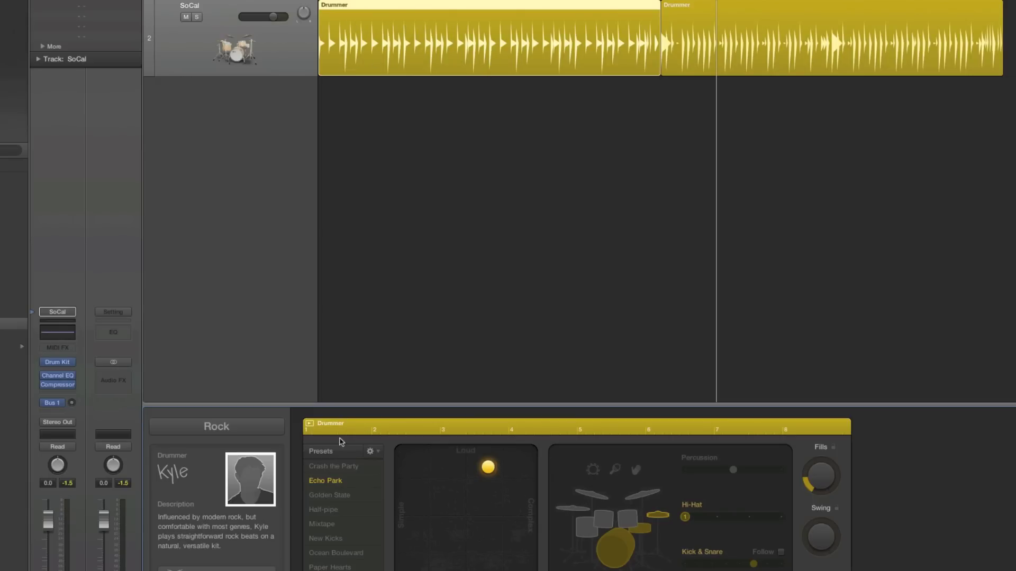
pyautogui.click(336, 468)
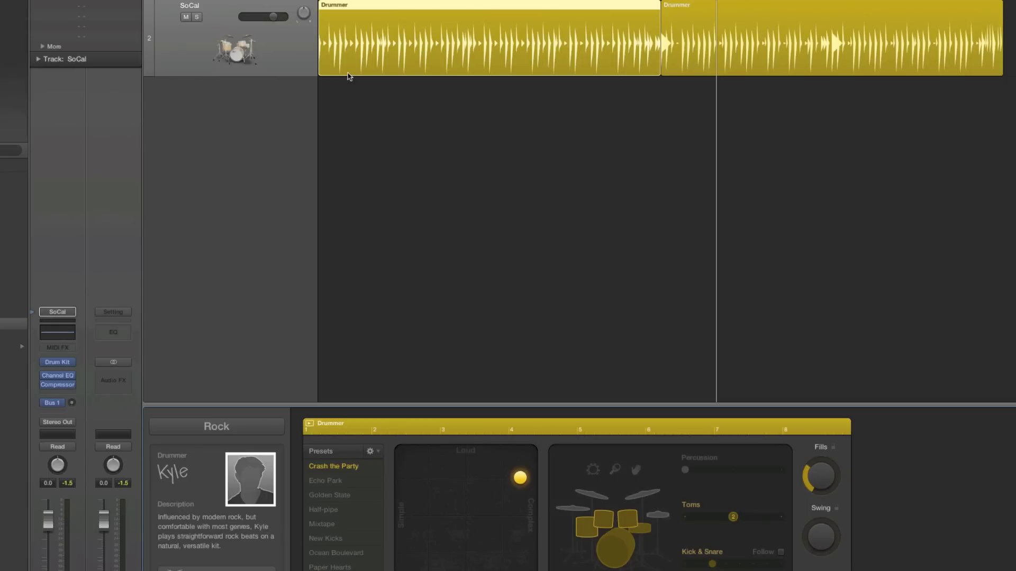
pyautogui.press('Return')
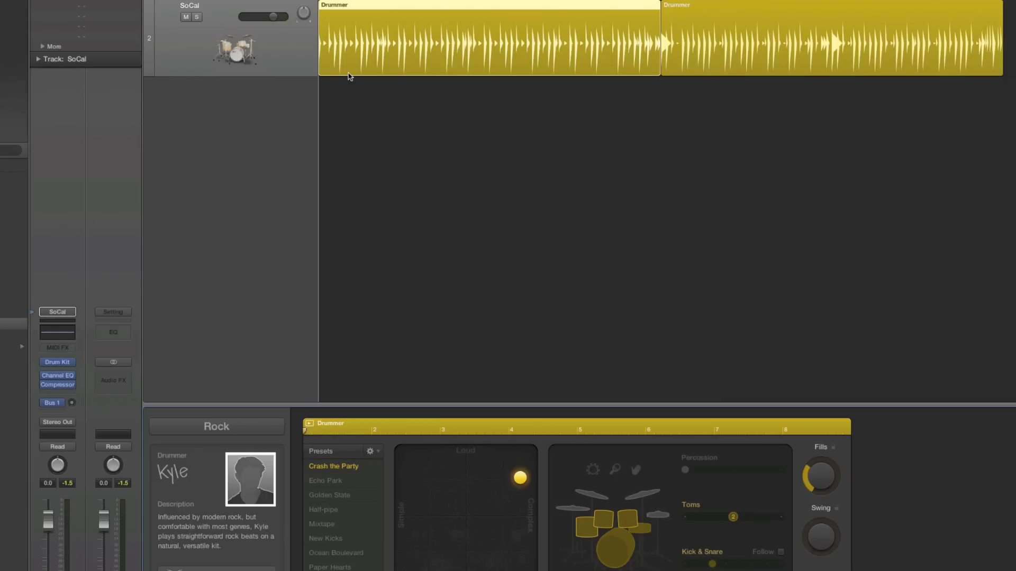
pyautogui.press('space')
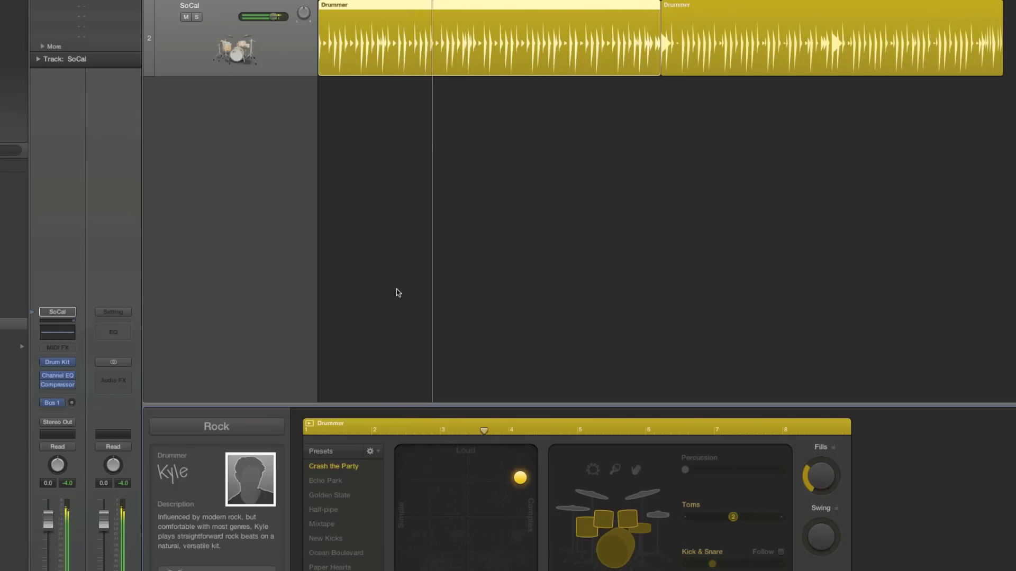
pyautogui.press('space')
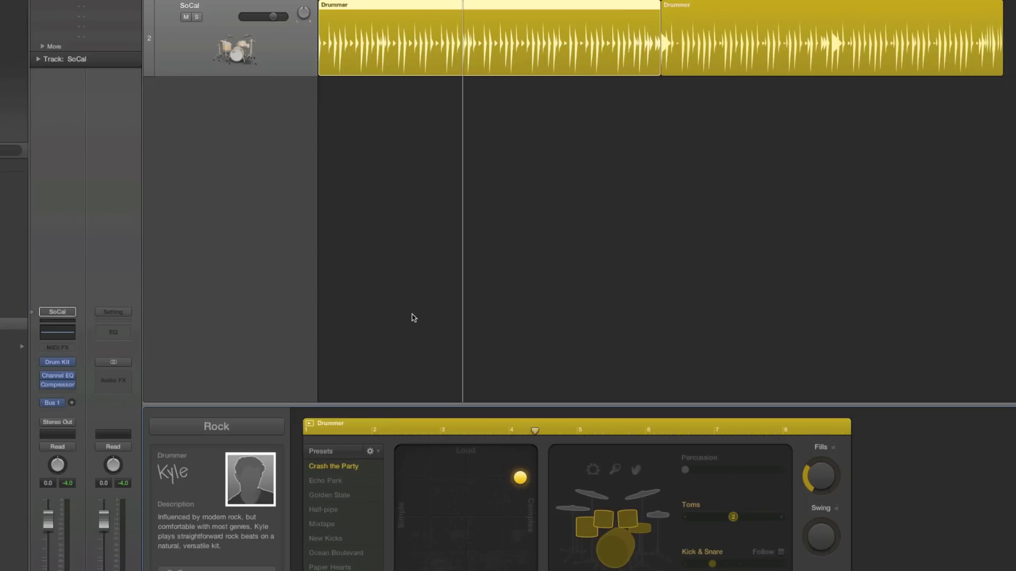
# Apply the Mixtape preset to the first region and audition it from the start
pyautogui.click(324, 525)
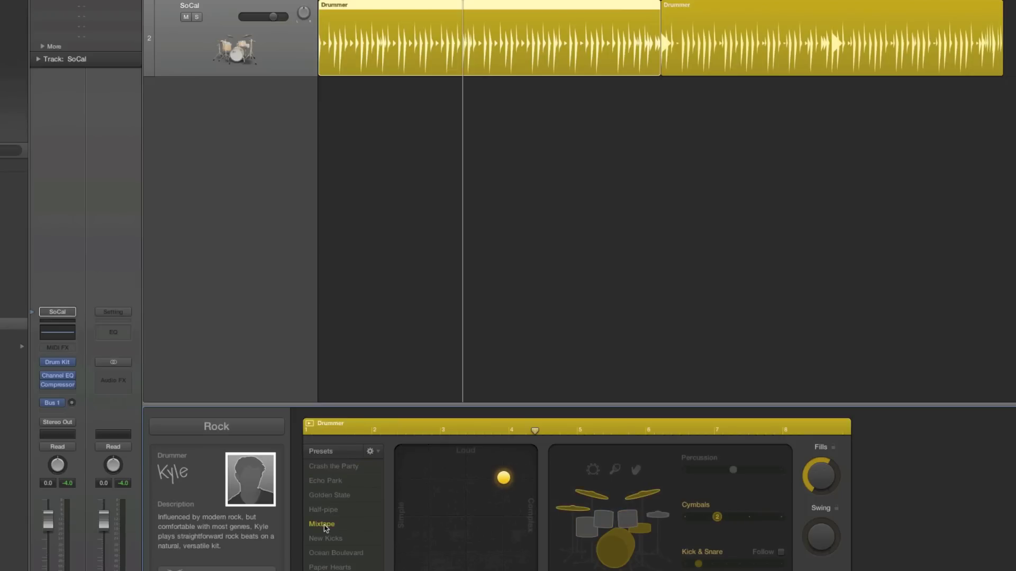
pyautogui.press('Return')
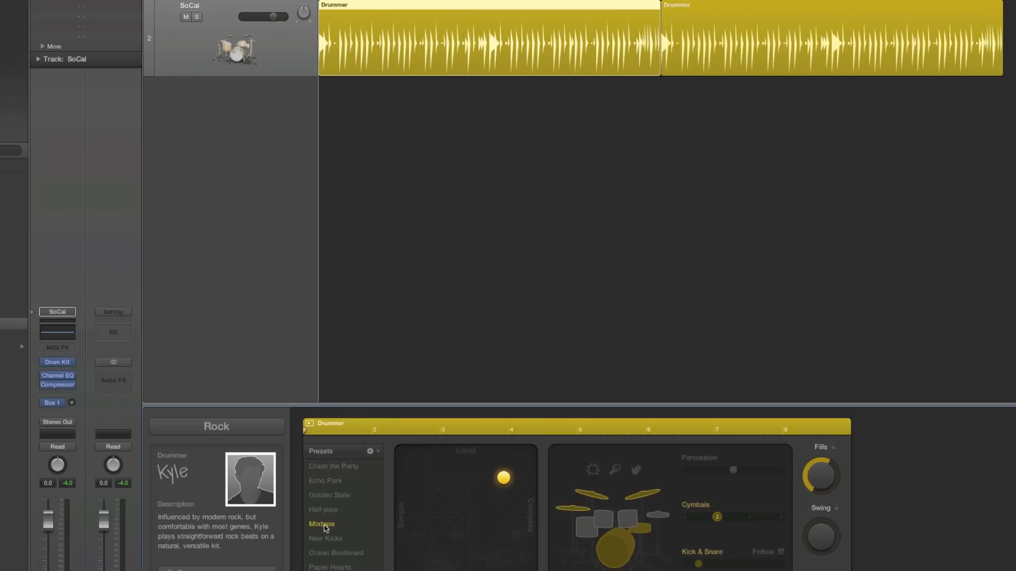
pyautogui.press('space')
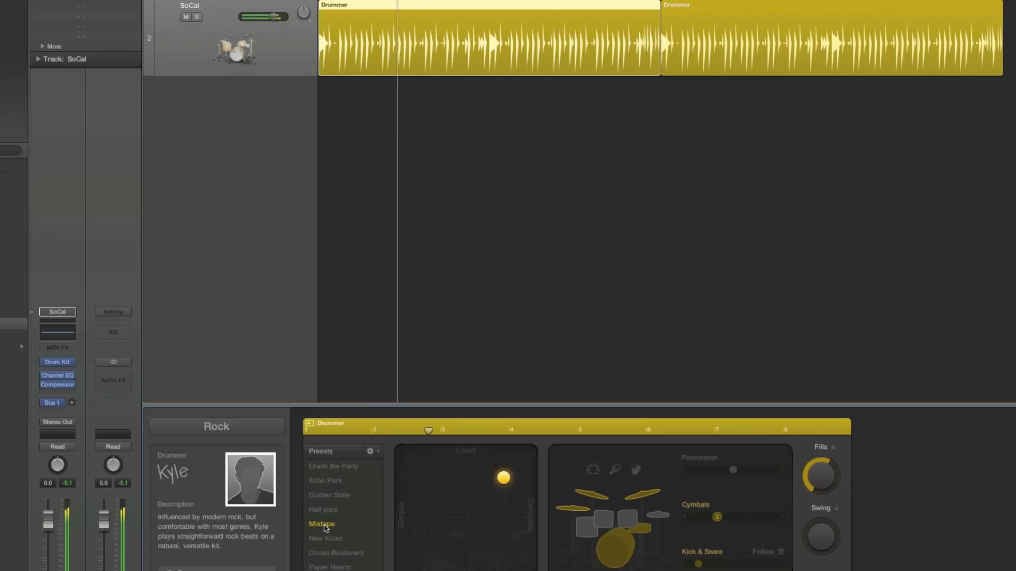
pyautogui.press('space')
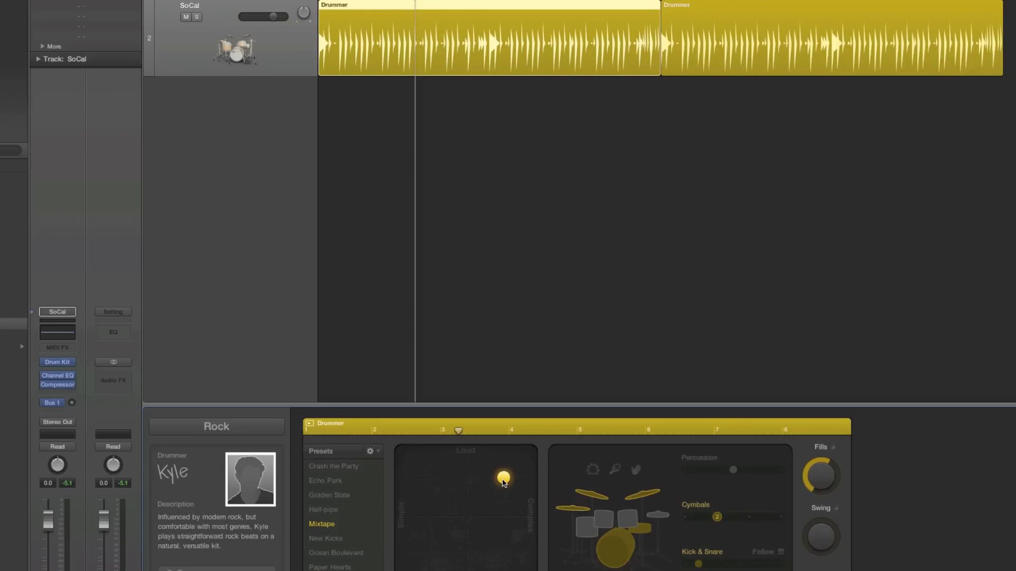
# Pull the Mixtape pattern toward Simple on the XY pad and audition it
pyautogui.moveTo(506, 482); pyautogui.dragTo(432, 504)
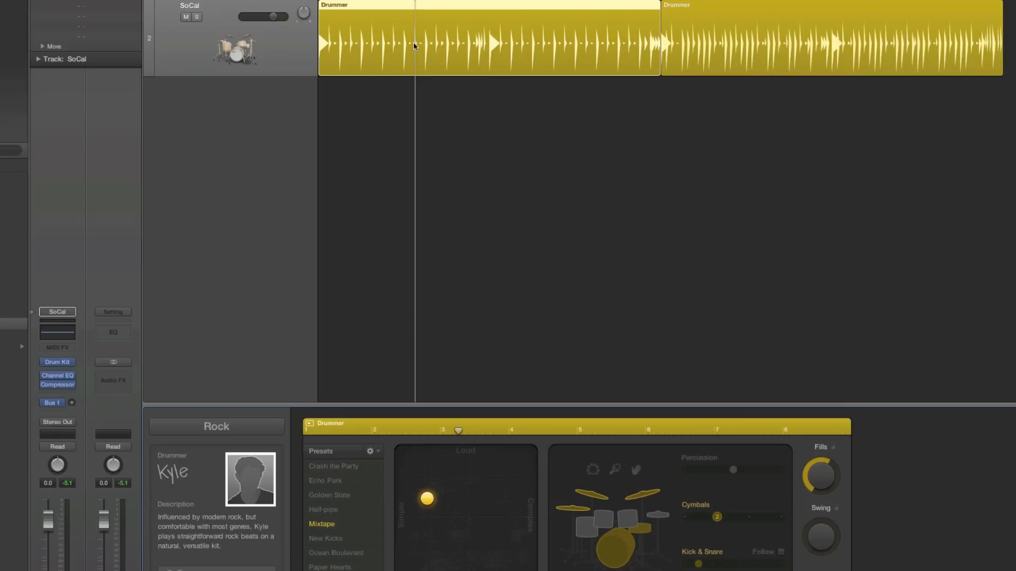
pyautogui.press('Return')
pyautogui.press('space')
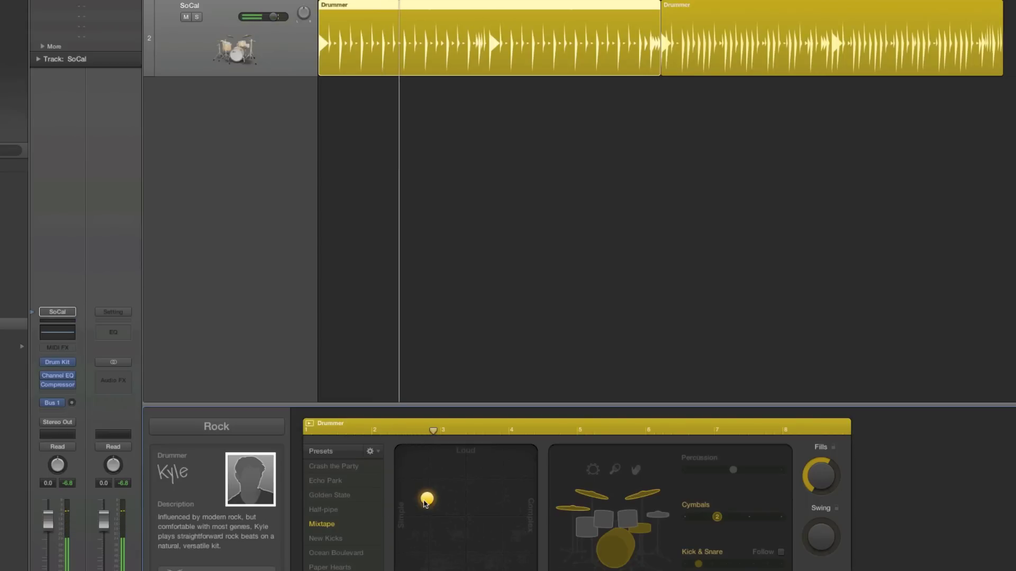
pyautogui.press('space')
# While playing, move the XY puck around, leaving it toward Complex and slightly Loud
pyautogui.press('Return')
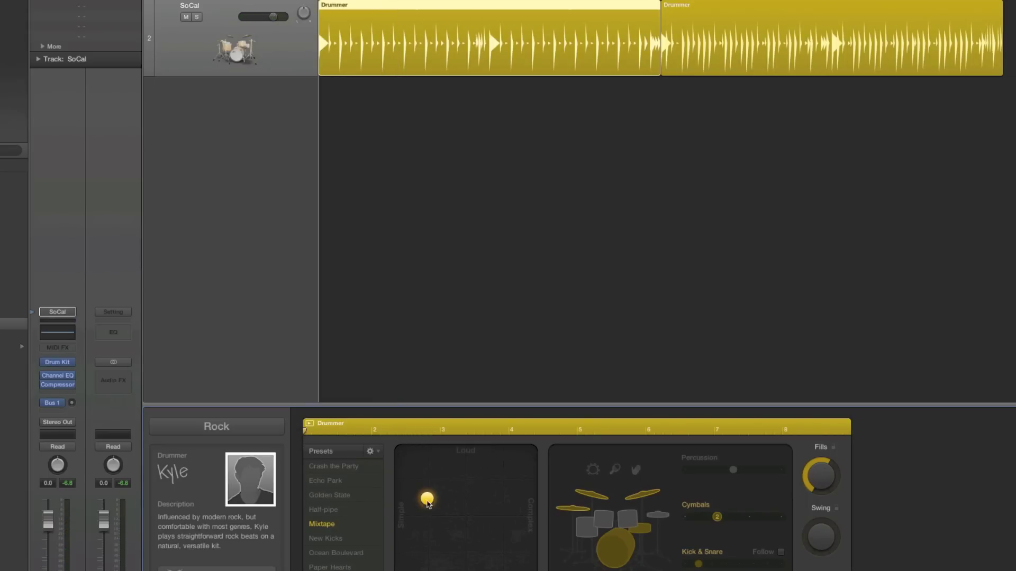
pyautogui.press('space')
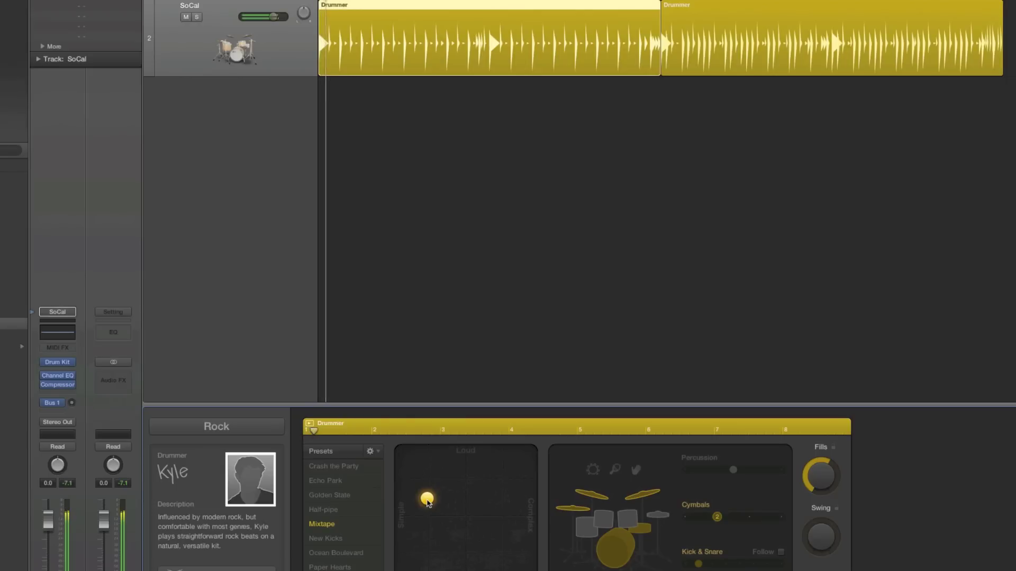
pyautogui.moveTo(428, 504); pyautogui.dragTo(467, 479)
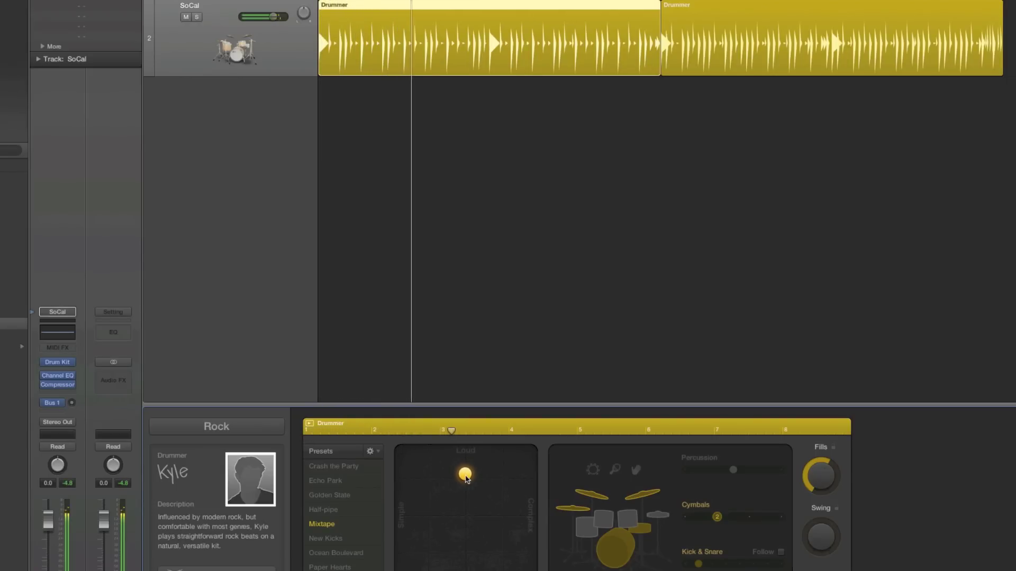
pyautogui.moveTo(466, 480); pyautogui.dragTo(483, 502)
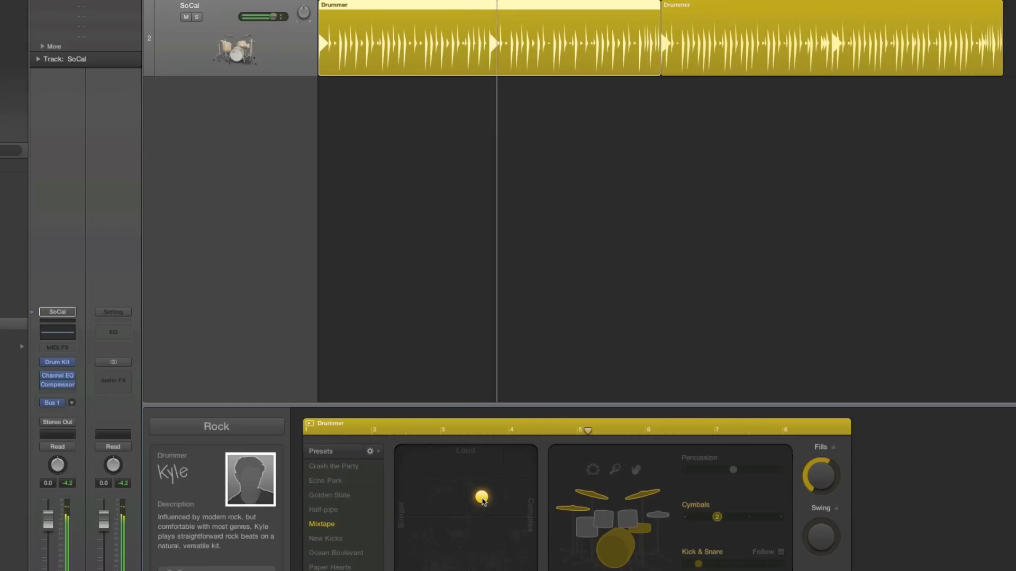
pyautogui.moveTo(483, 501); pyautogui.dragTo(510, 483)
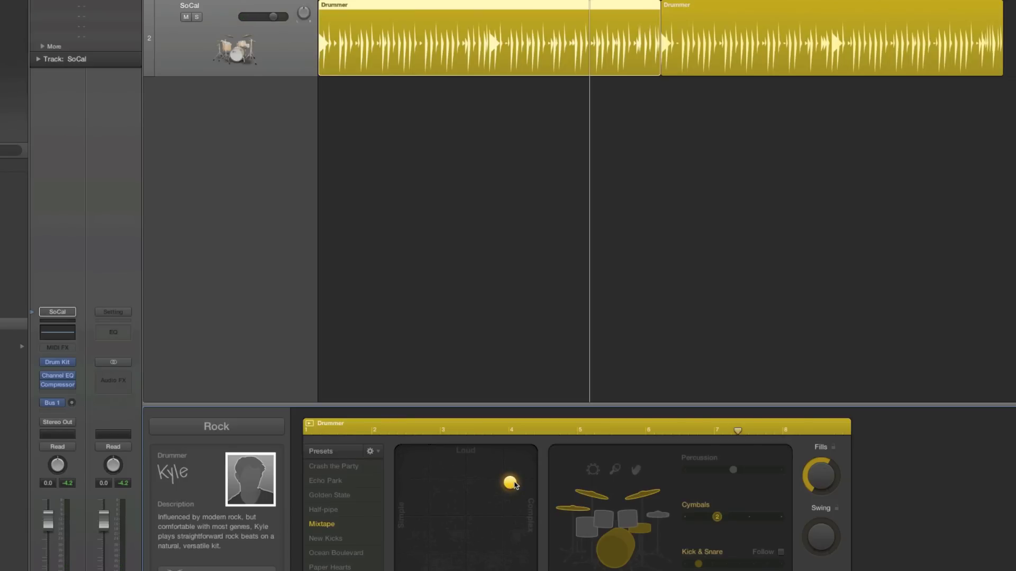
# Turn the cymbals off, switch to hi-hat, and raise the Hi-Hat slider to step 3
pyautogui.click(594, 496)
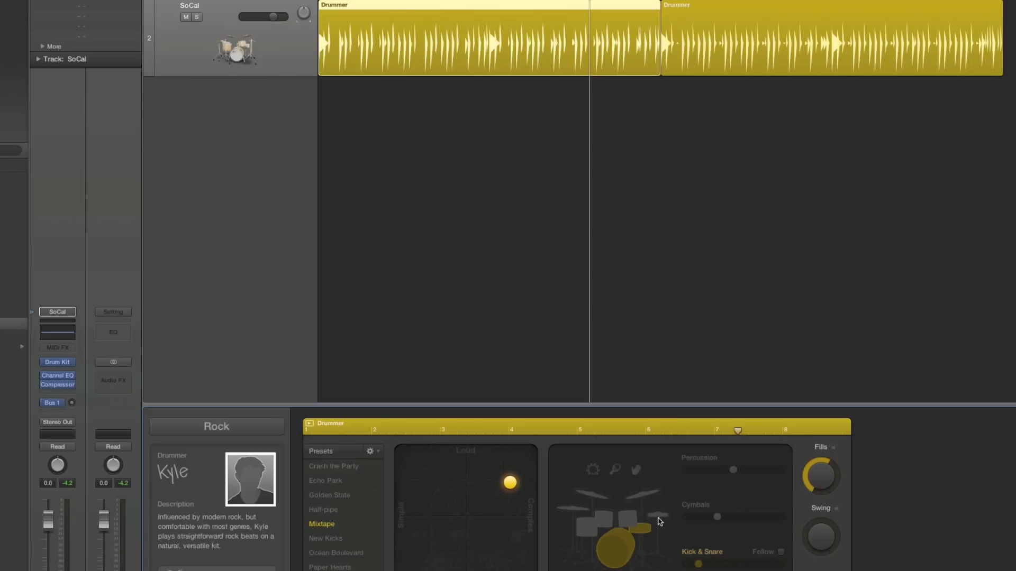
pyautogui.click(659, 519)
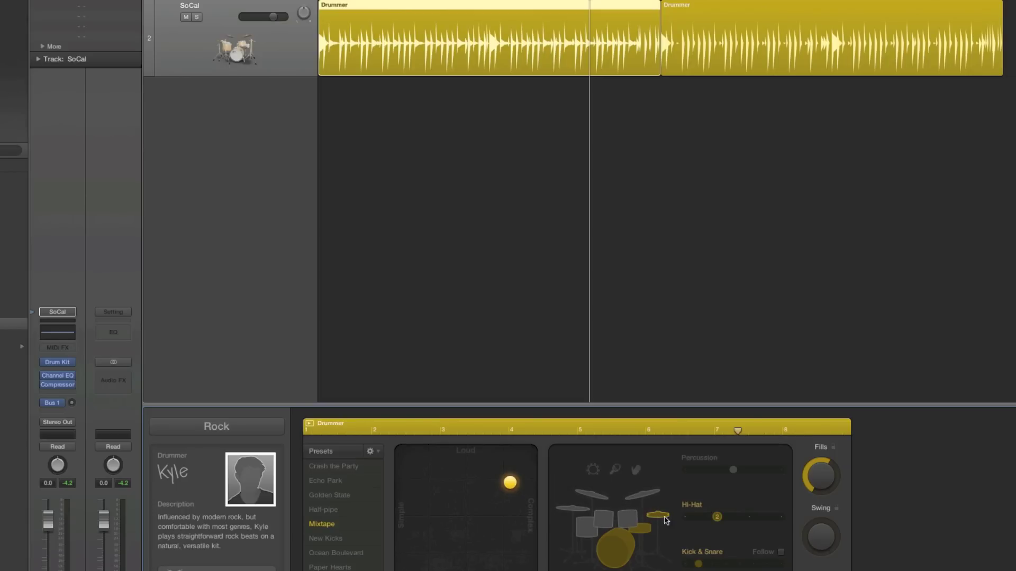
pyautogui.moveTo(718, 518); pyautogui.dragTo(749, 518)
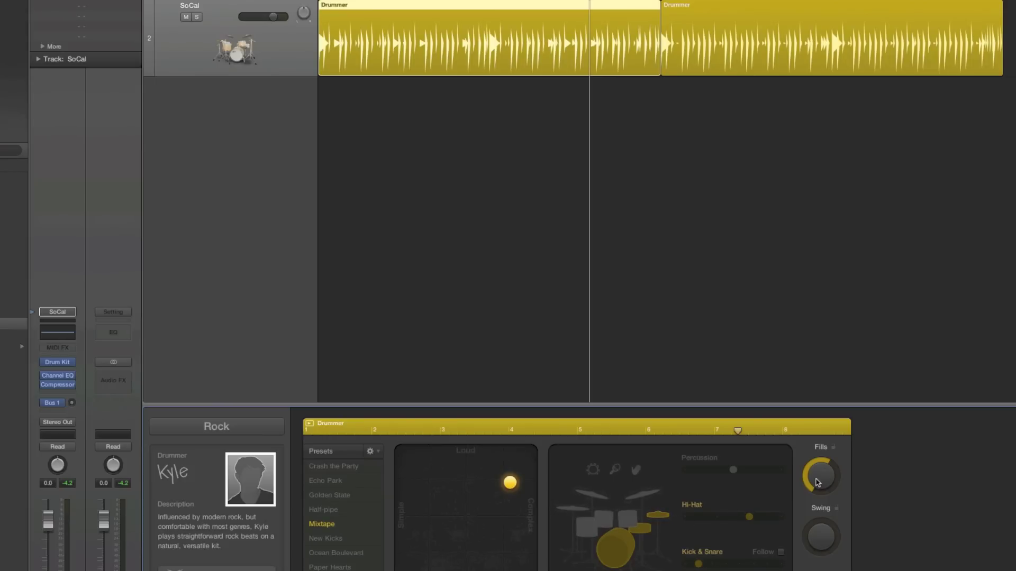
# Turn the Fills knob up for more fills in the first region
pyautogui.moveTo(813, 483); pyautogui.dragTo(812, 454)
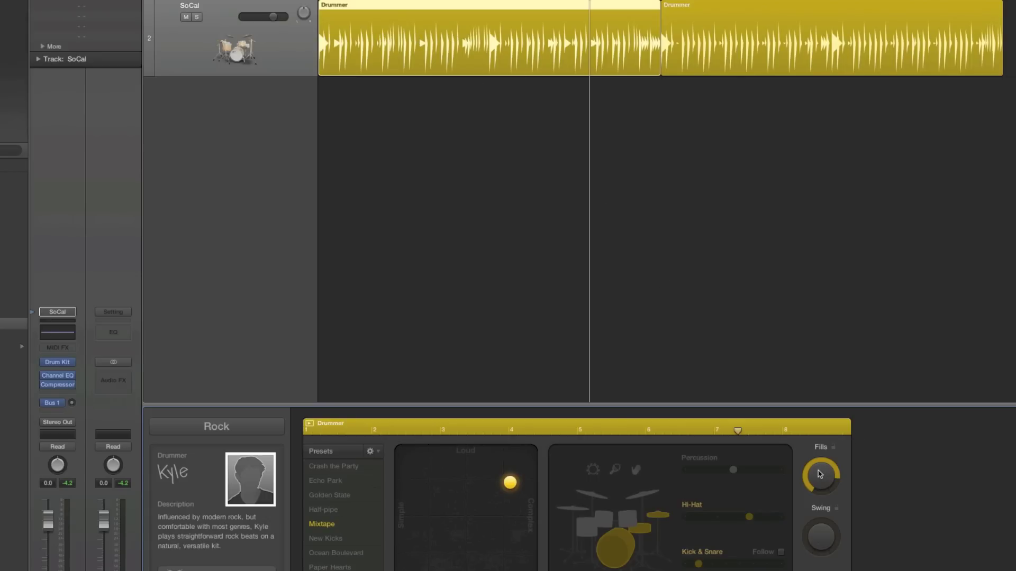
pyautogui.moveTo(820, 473); pyautogui.dragTo(819, 505)
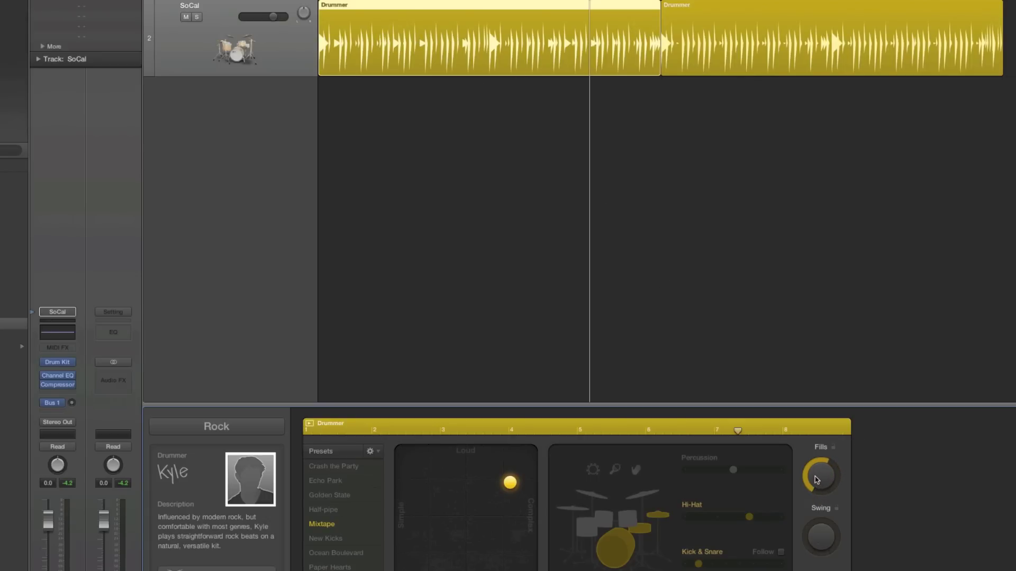
pyautogui.moveTo(816, 480); pyautogui.dragTo(814, 448)
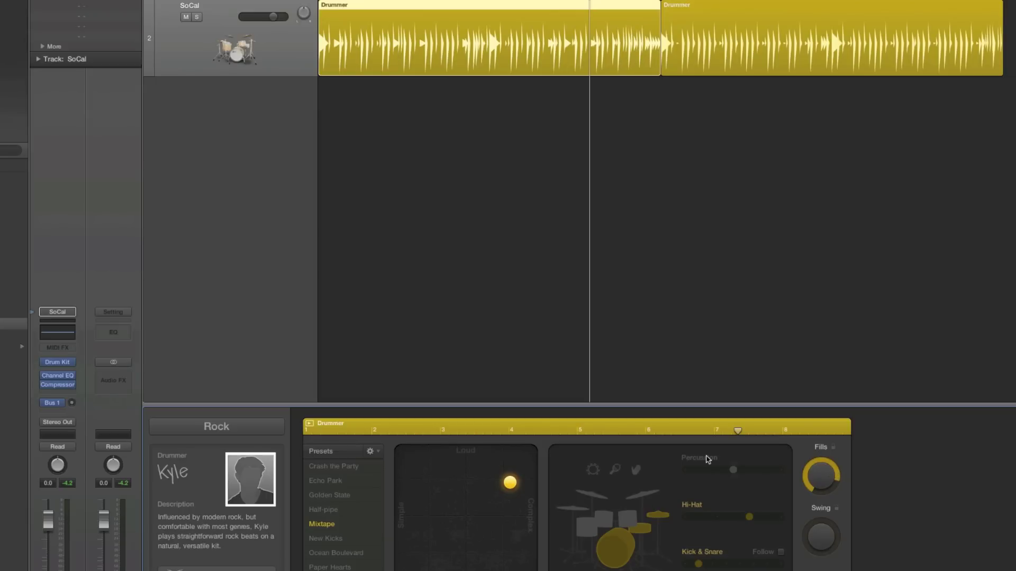
# Play from the start and push the XY puck to the loud, complex top-right corner
pyautogui.press('Return')
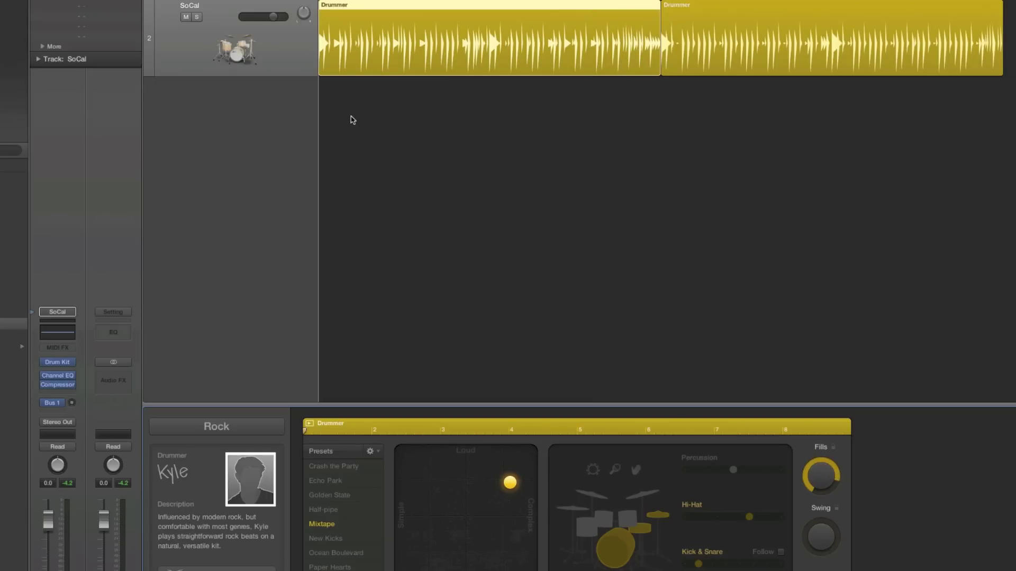
pyautogui.press('space')
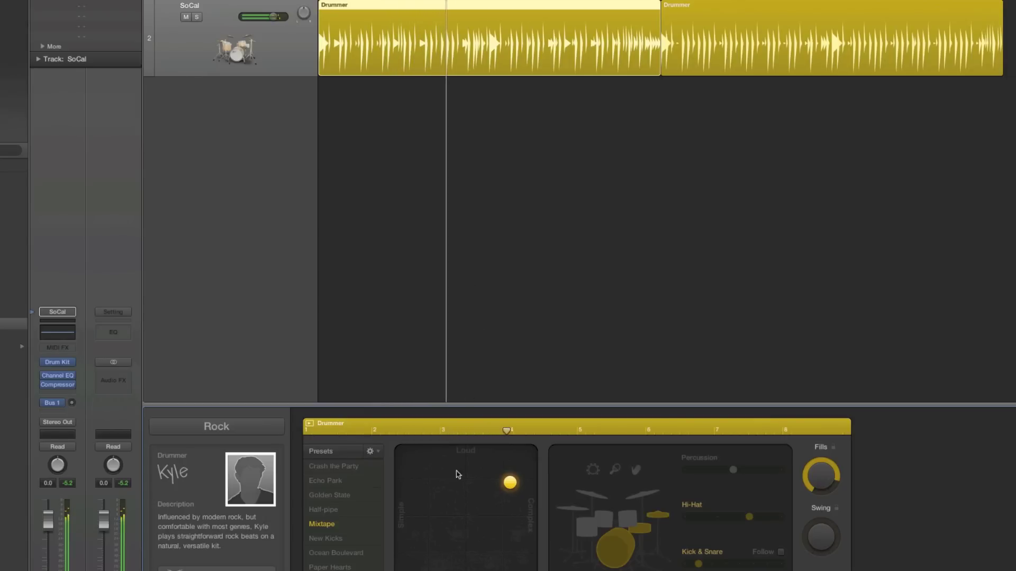
pyautogui.moveTo(509, 482); pyautogui.dragTo(521, 458)
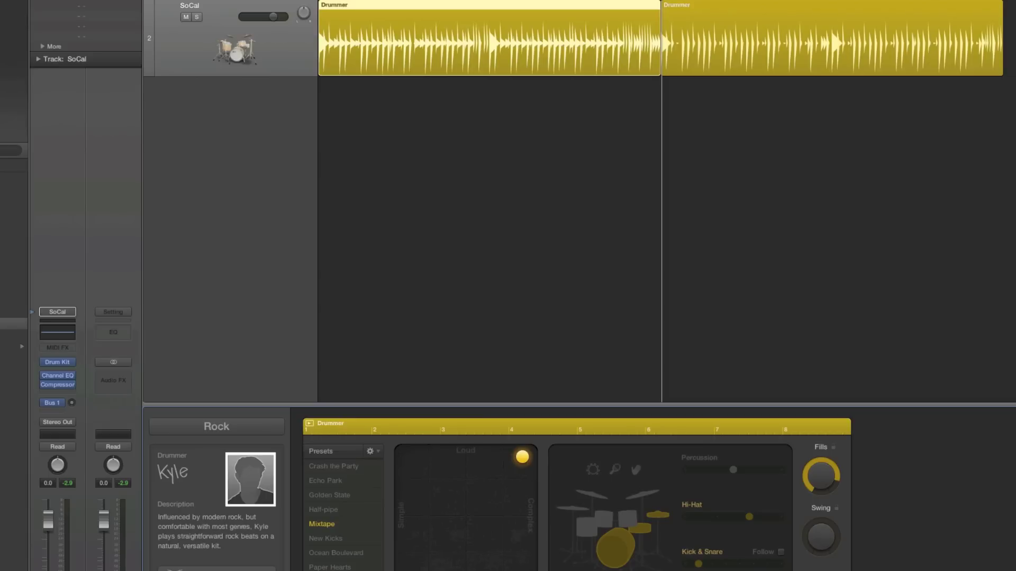
pyautogui.press('shift+super+a')
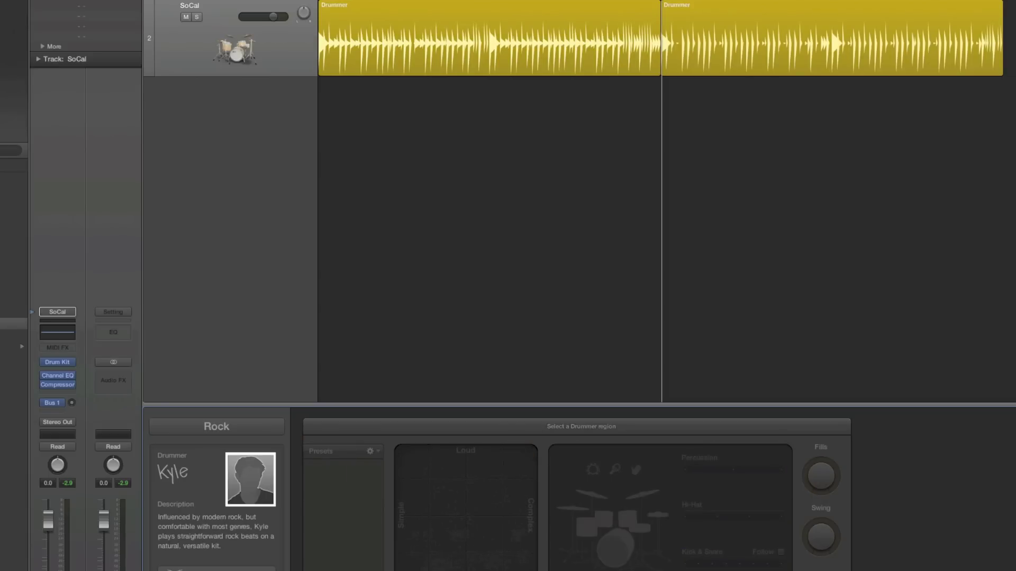
pyautogui.press('super+a')
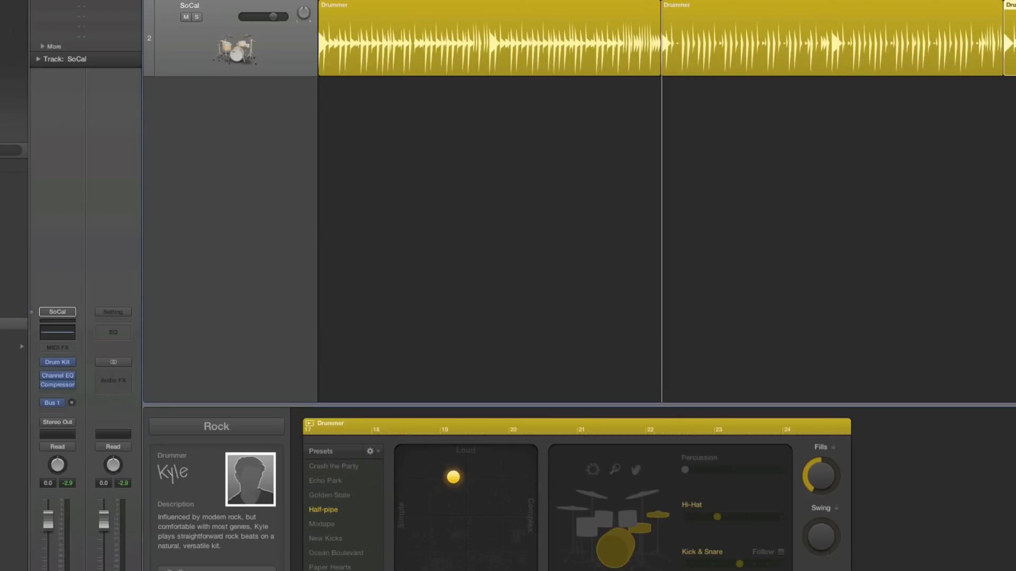
pyautogui.press('super+Left')
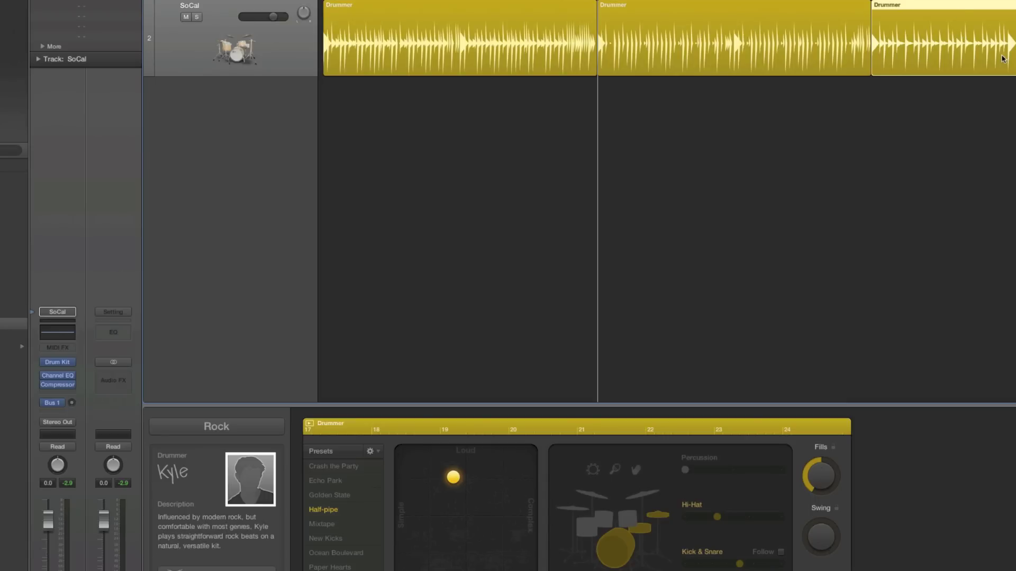
pyautogui.click(447, 14)
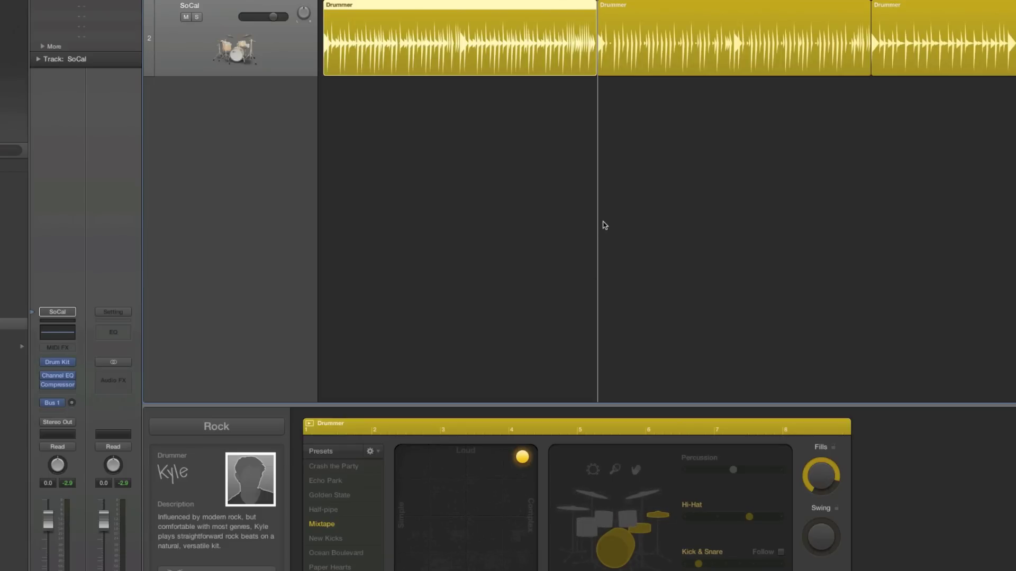
pyautogui.click(691, 11)
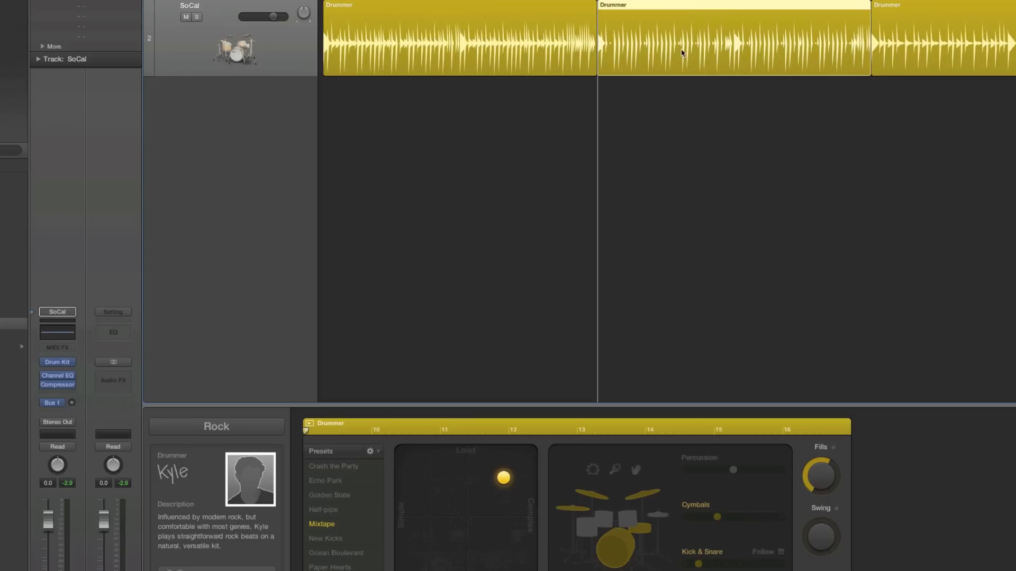
pyautogui.moveTo(719, 523)
pyautogui.click(432, 11)
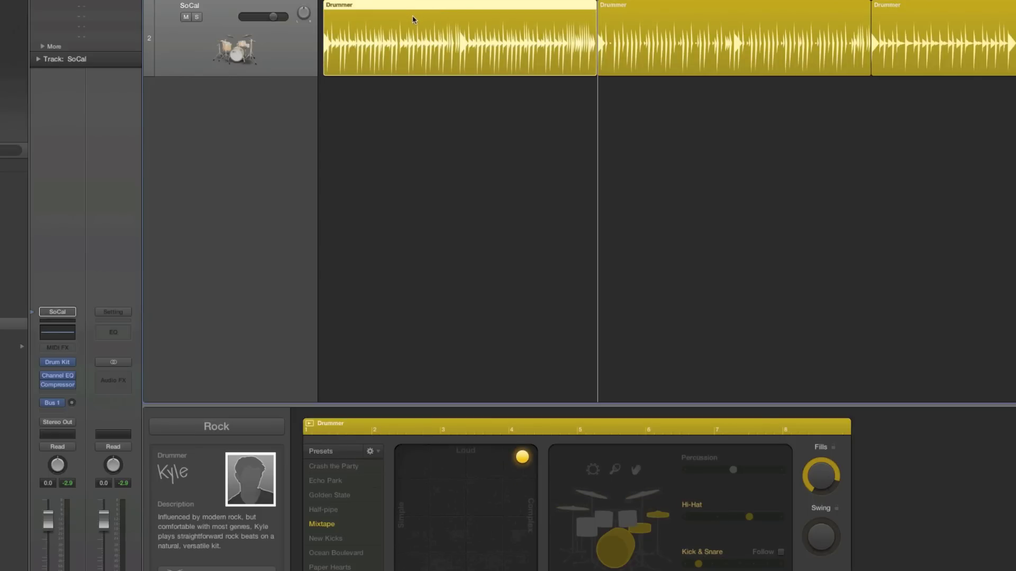
# Enlarge the Guitar track and move all three Drummer regions one bar later to bar 2
pyautogui.scroll(3, 413, 19)
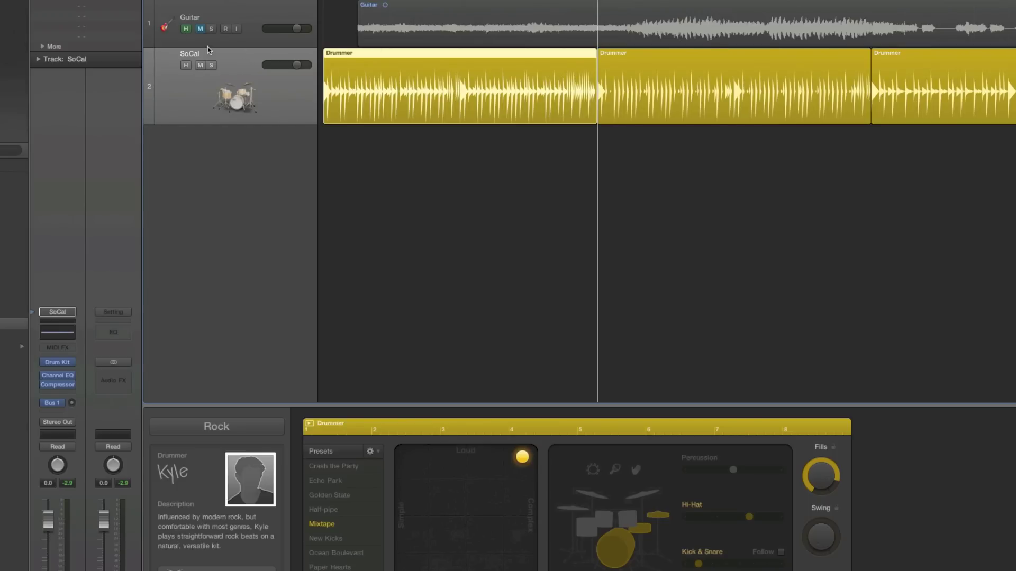
pyautogui.moveTo(208, 50); pyautogui.dragTo(215, 100)
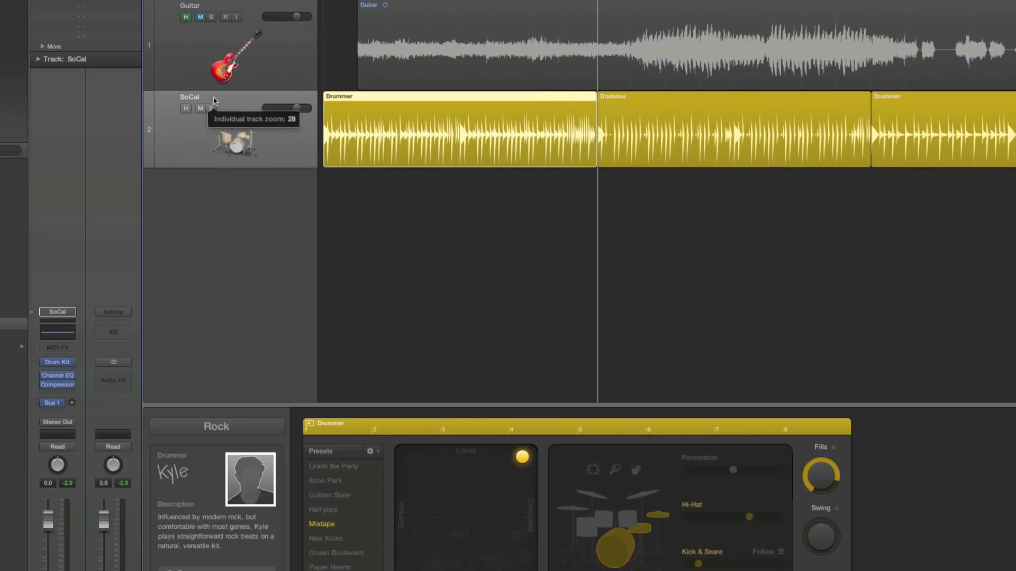
pyautogui.keyDown('shift'); pyautogui.click(821, 108); pyautogui.keyUp('shift')
pyautogui.keyDown('shift'); pyautogui.click(973, 105); pyautogui.keyUp('shift')
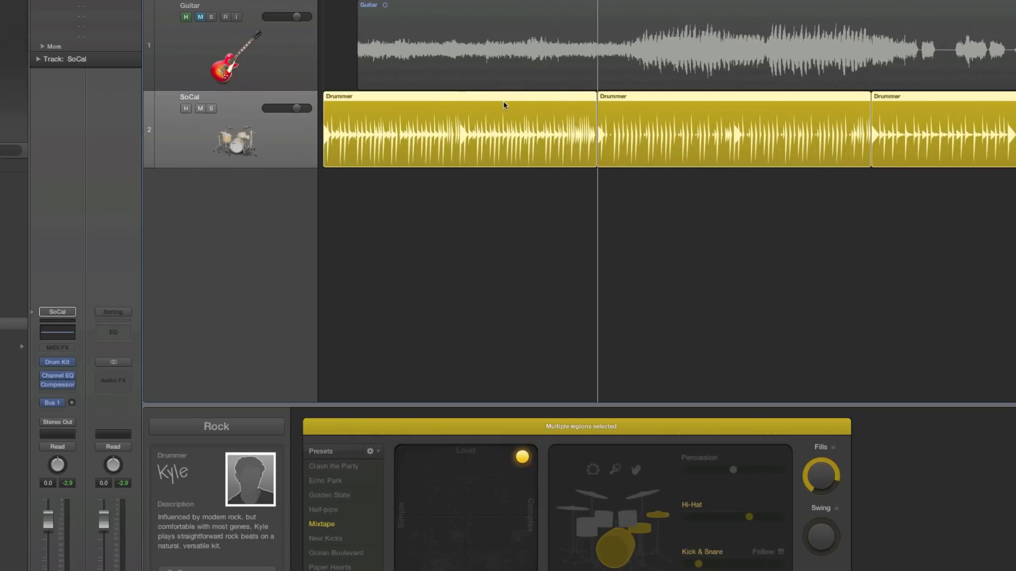
pyautogui.moveTo(504, 100); pyautogui.dragTo(542, 102)
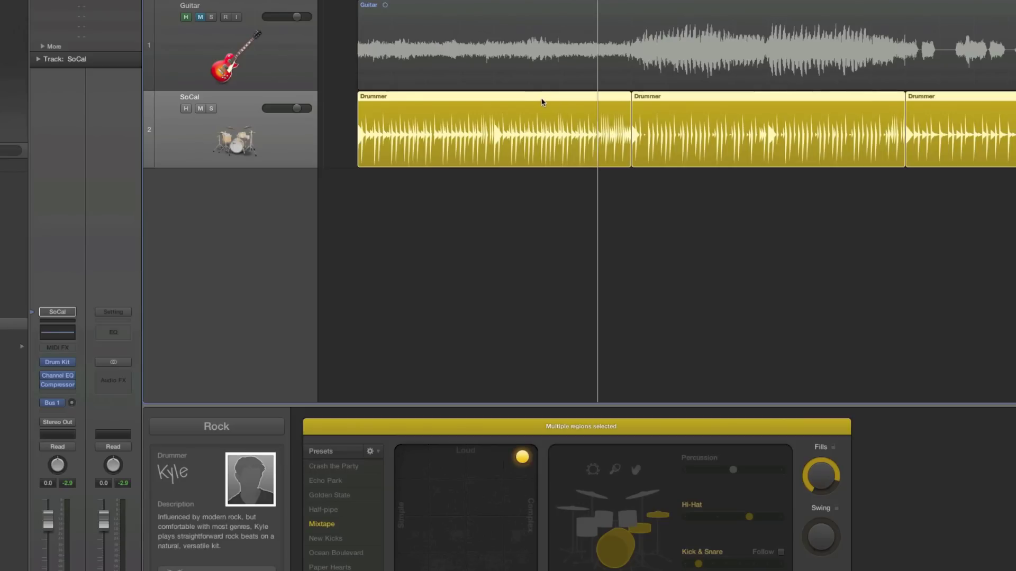
pyautogui.click(349, 1)
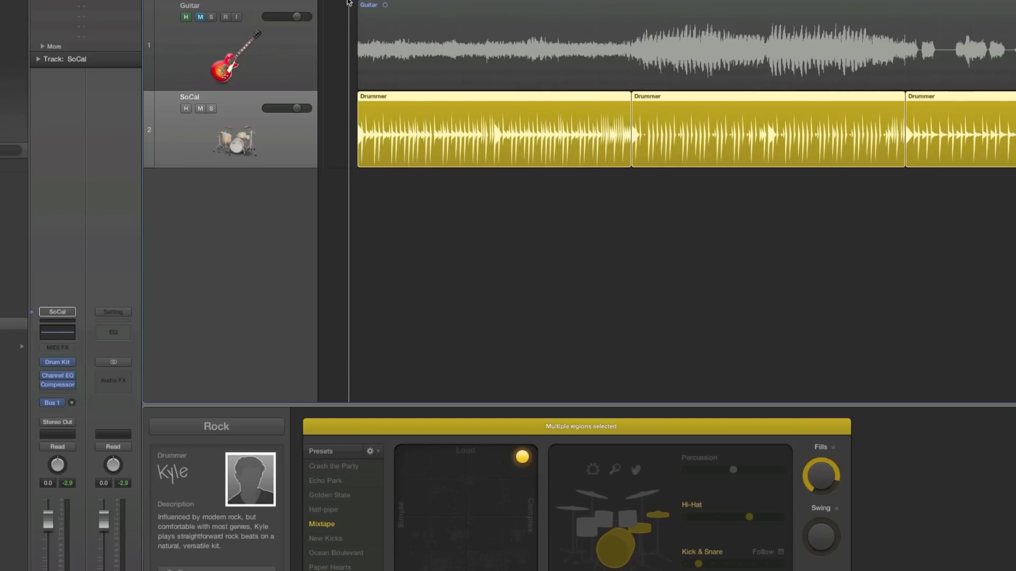
# Unmute Guitar, move it below SoCal, and set the first region's pattern loud but simple
pyautogui.click(200, 17)
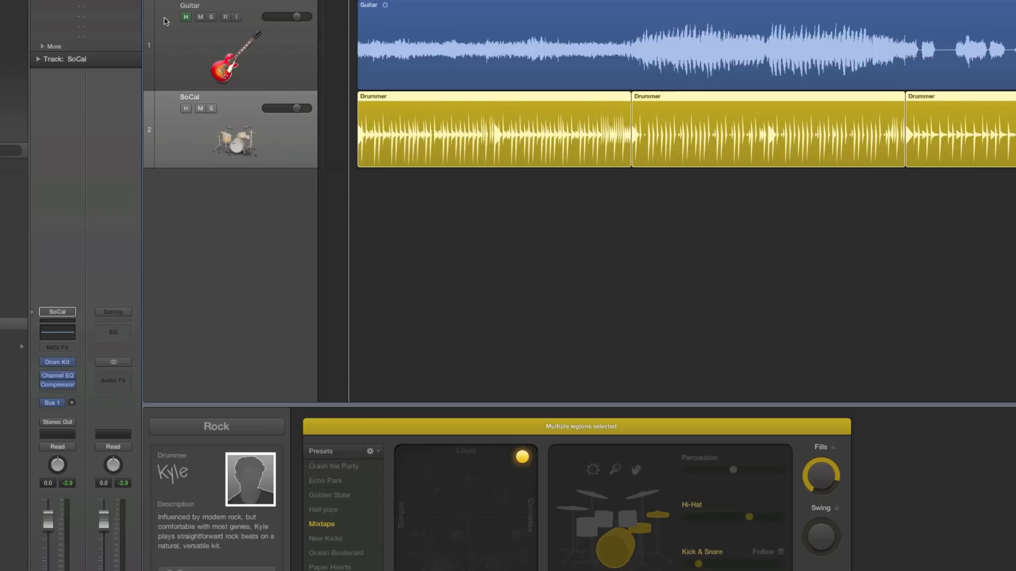
pyautogui.moveTo(165, 21); pyautogui.dragTo(167, 138)
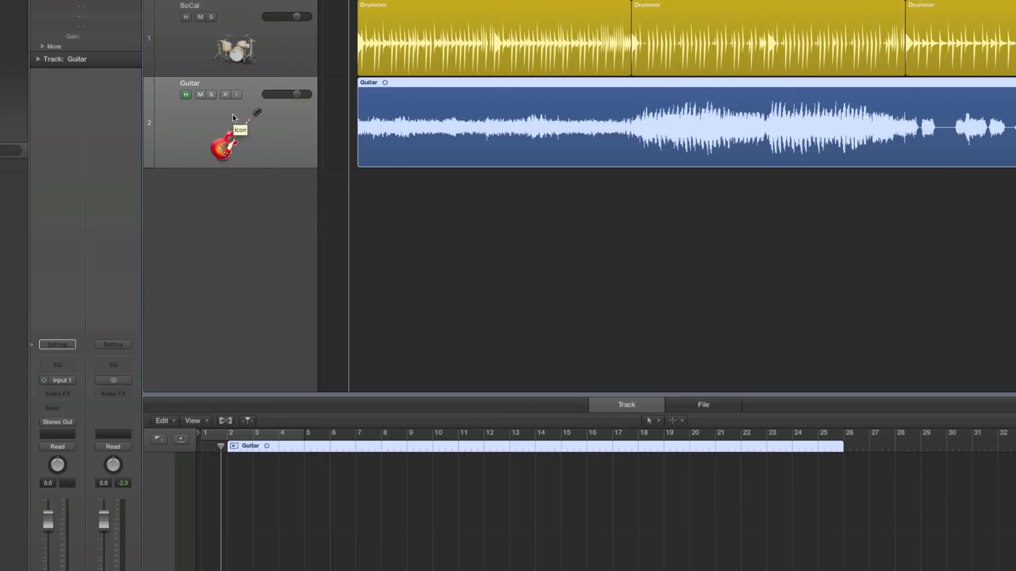
pyautogui.click(447, 11)
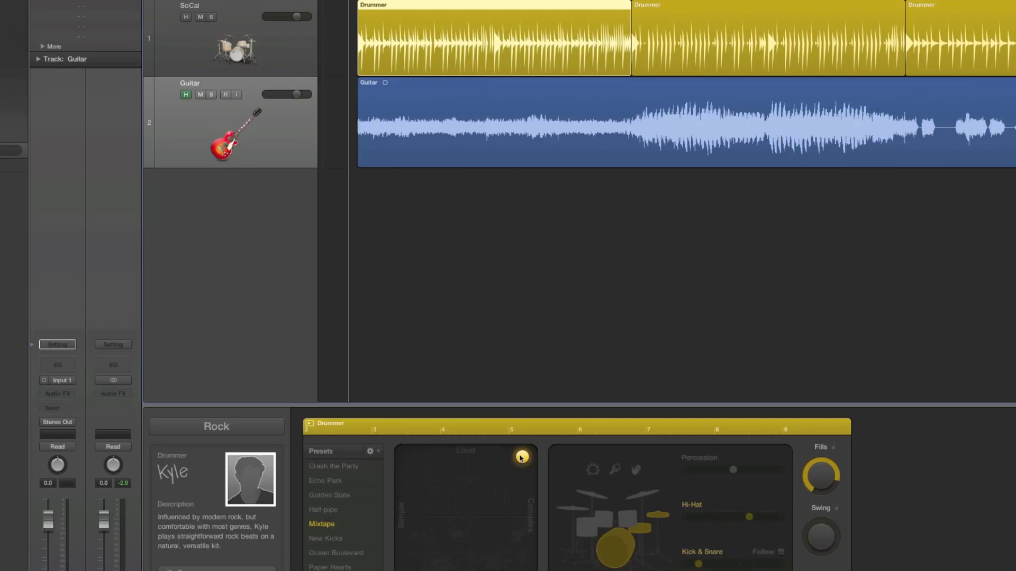
pyautogui.moveTo(522, 457); pyautogui.dragTo(429, 461)
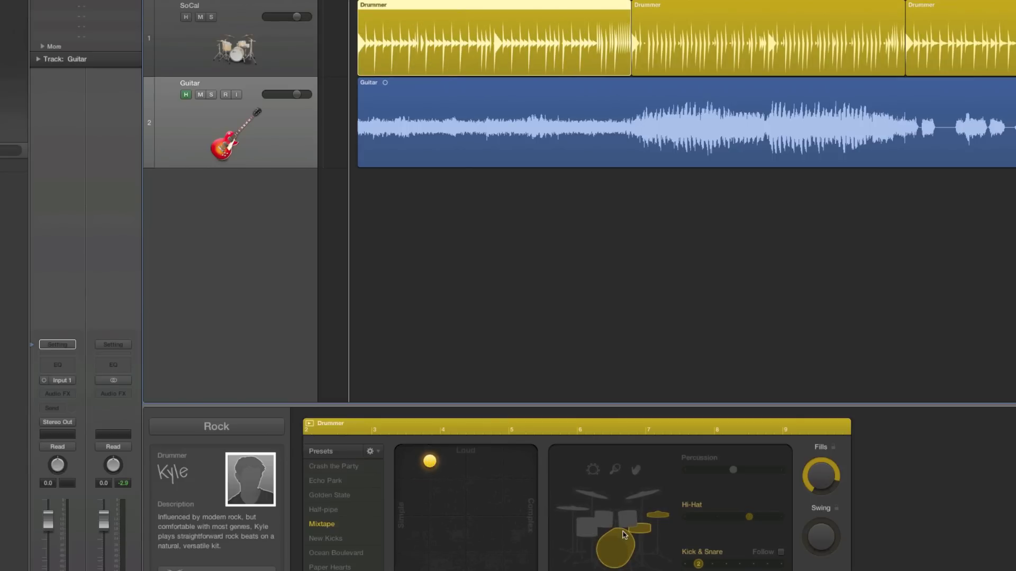
# Audition the loud, simple pattern, then lower the Fills knob
pyautogui.press('space')
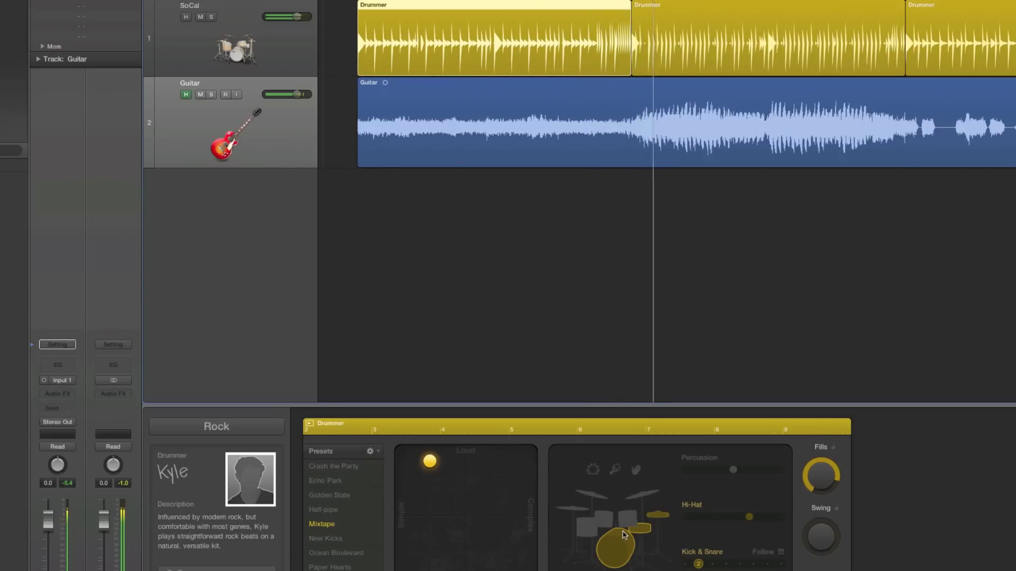
pyautogui.press('space')
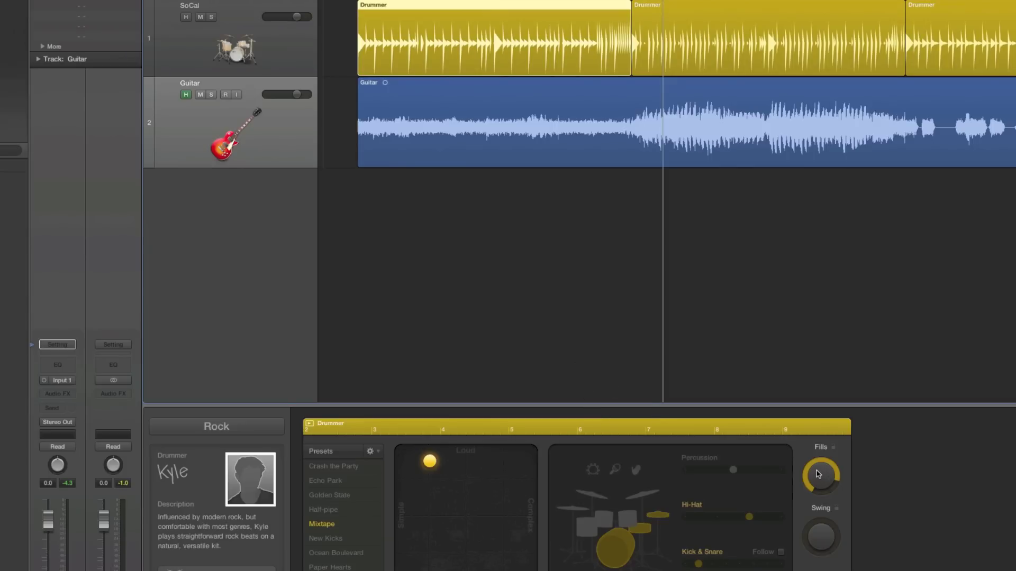
pyautogui.moveTo(819, 474); pyautogui.dragTo(820, 511)
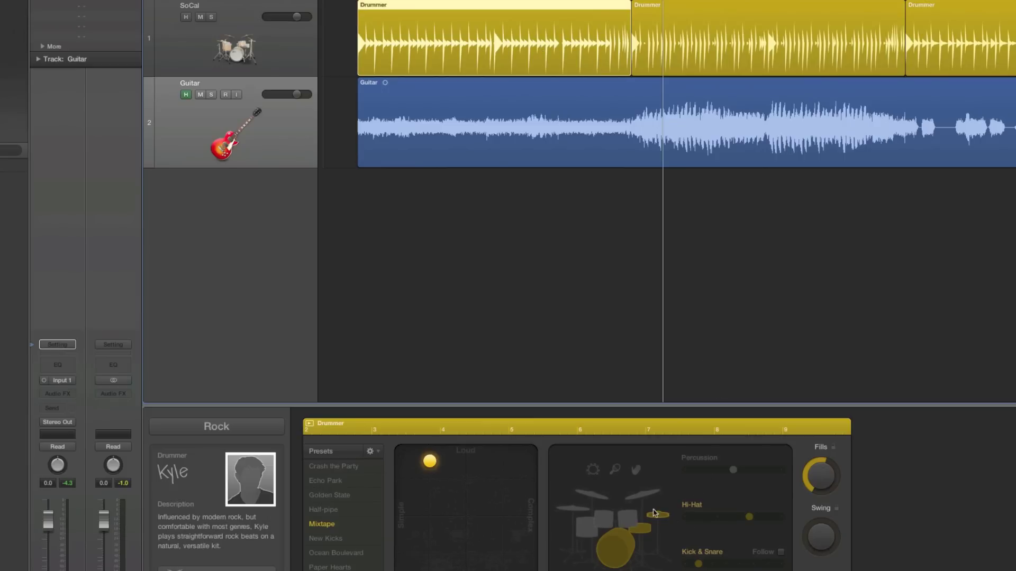
# Drop the snare, switch hi-hat to toms, and move the puck toward Complex at Loud while playing
pyautogui.click(645, 529)
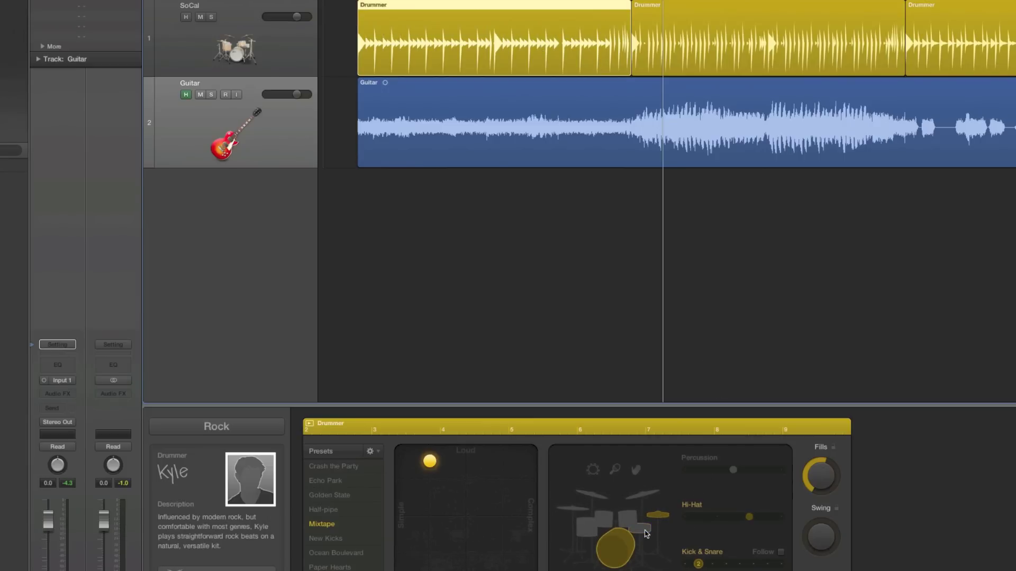
pyautogui.click(630, 521)
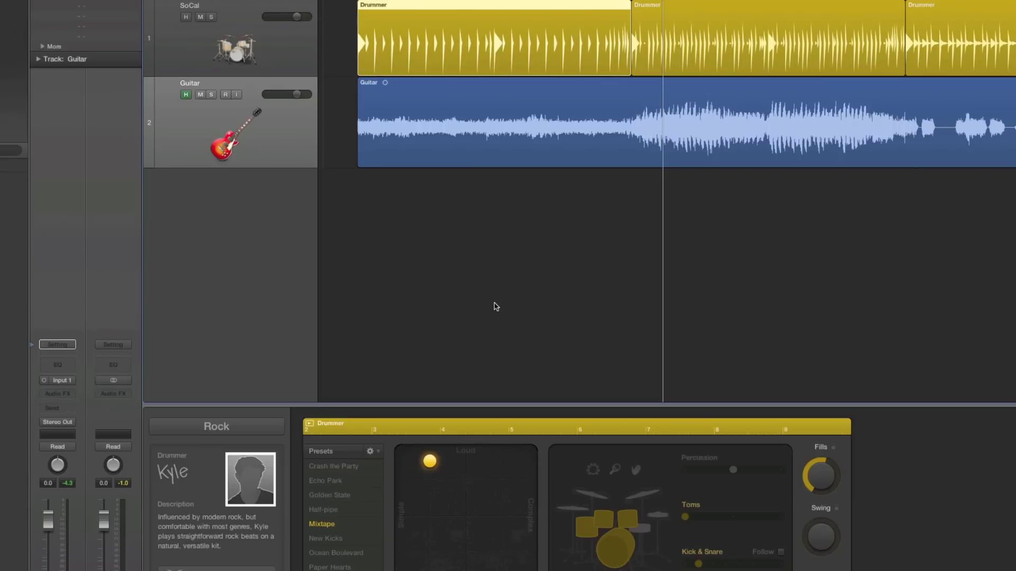
pyautogui.press('Return')
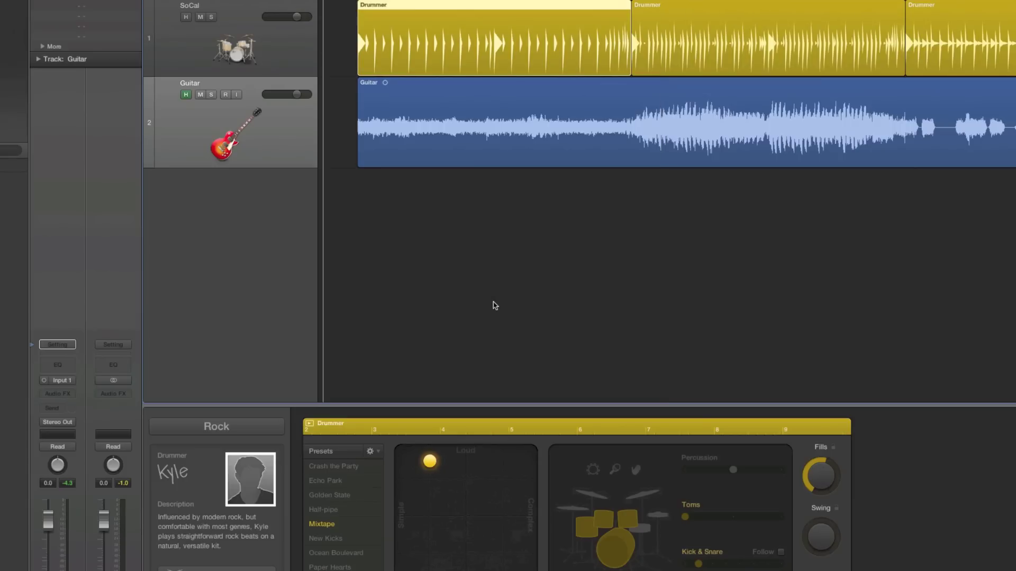
pyautogui.press('space')
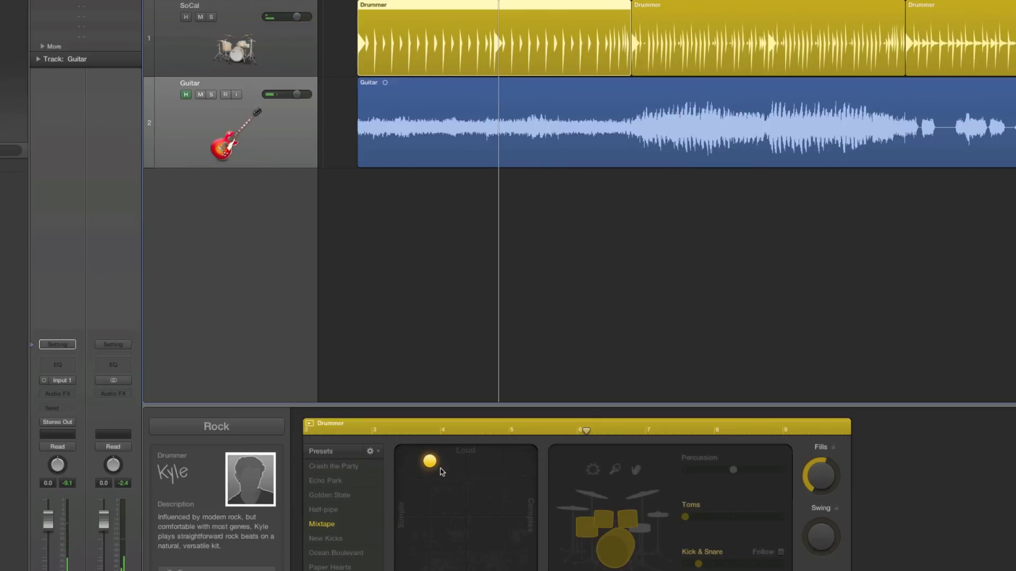
pyautogui.moveTo(430, 463); pyautogui.dragTo(474, 471)
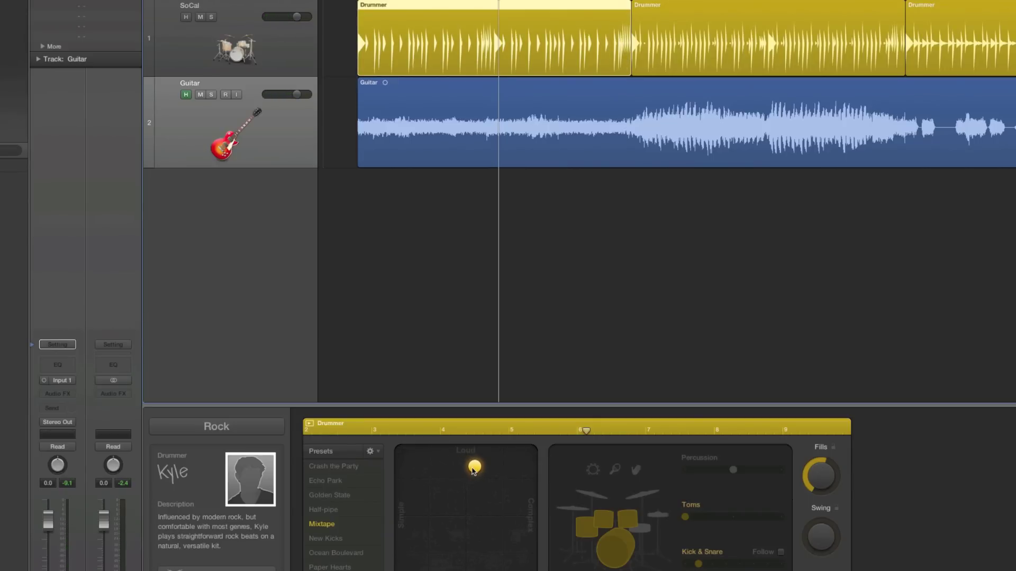
pyautogui.press('Return')
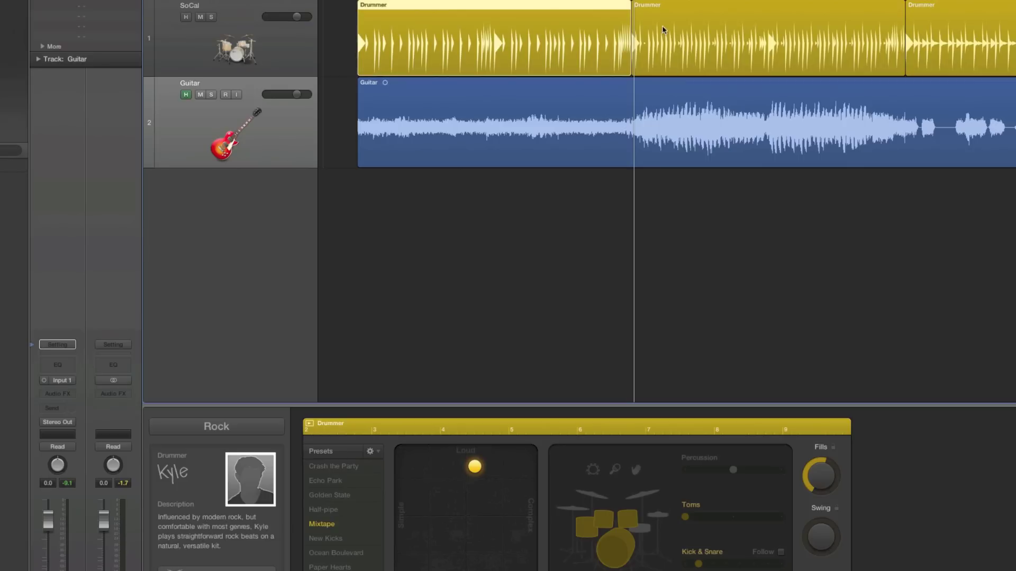
# Undo an accidental move of the second Drummer region and place the playhead at bar 10
pyautogui.moveTo(685, 13); pyautogui.dragTo(649, 15)
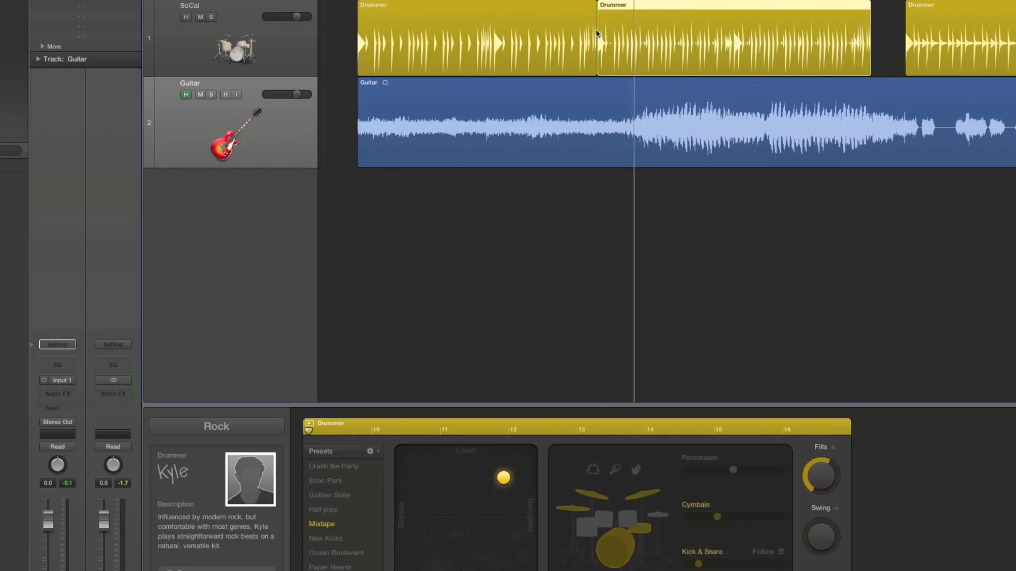
pyautogui.press('super+z')
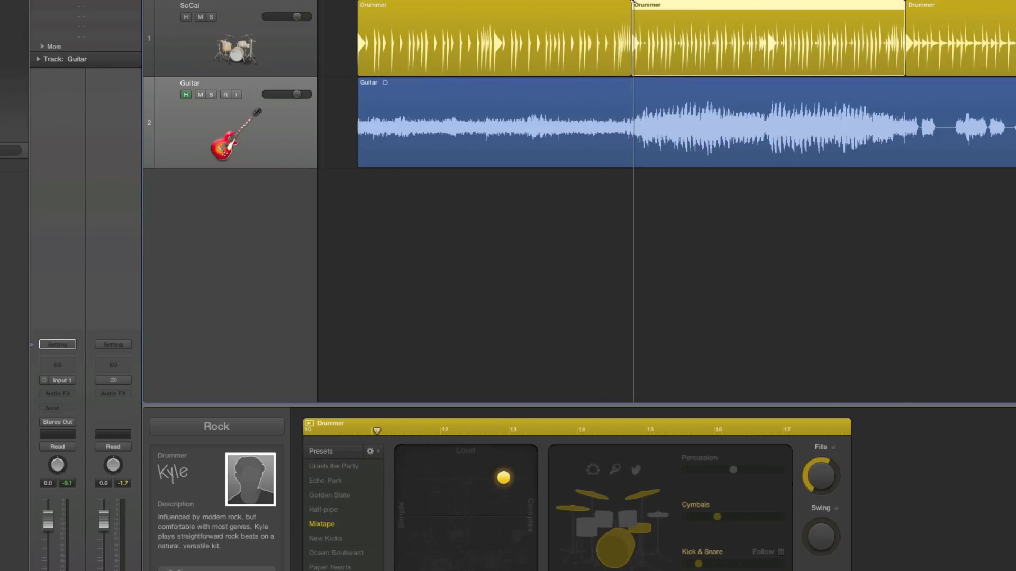
pyautogui.moveTo(633, 1); pyautogui.dragTo(610, 1)
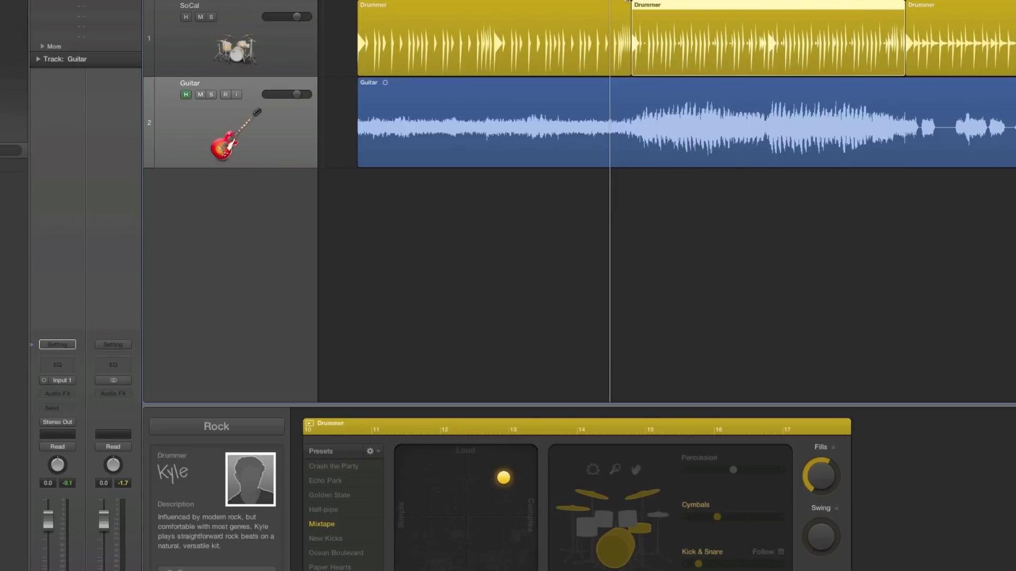
pyautogui.click(628, 1)
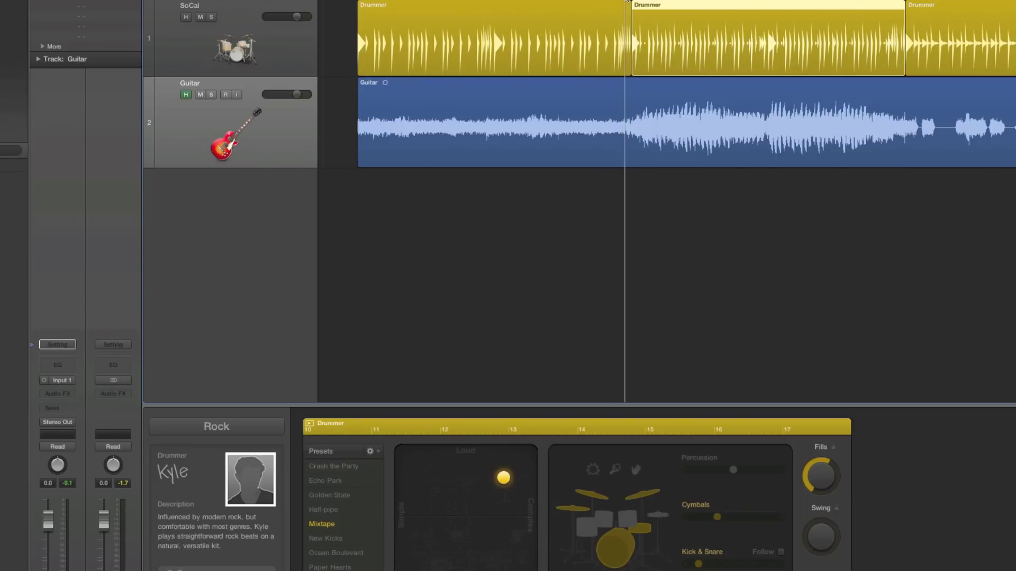
# Play the second region, stop, and turn on Kick & Snare Follow
pyautogui.press('space')
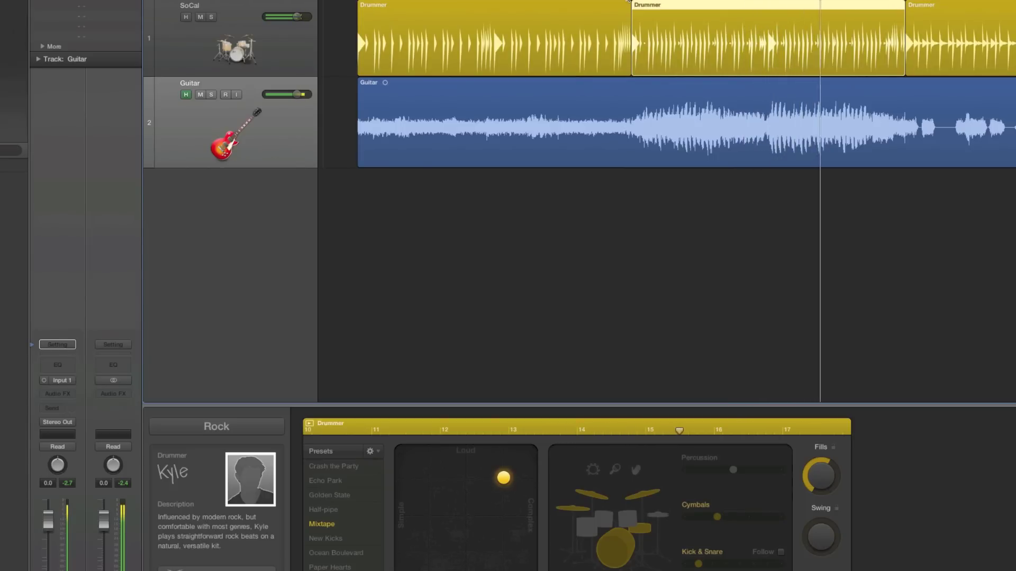
pyautogui.press('space')
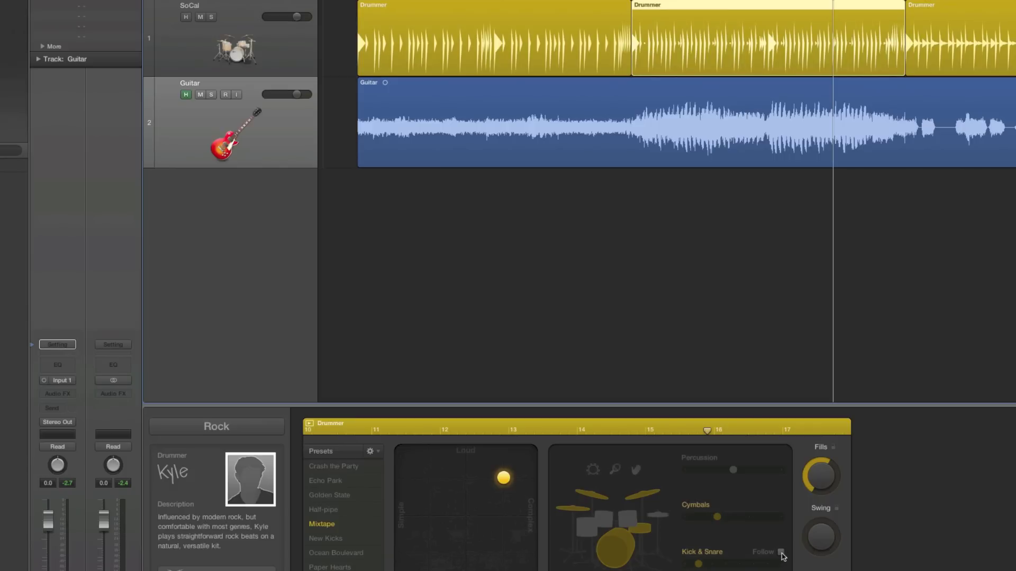
pyautogui.click(781, 552)
# Set Kick & Snare Follow to Guitar, simplify the second region with the XY puck, and play
pyautogui.click(777, 568)
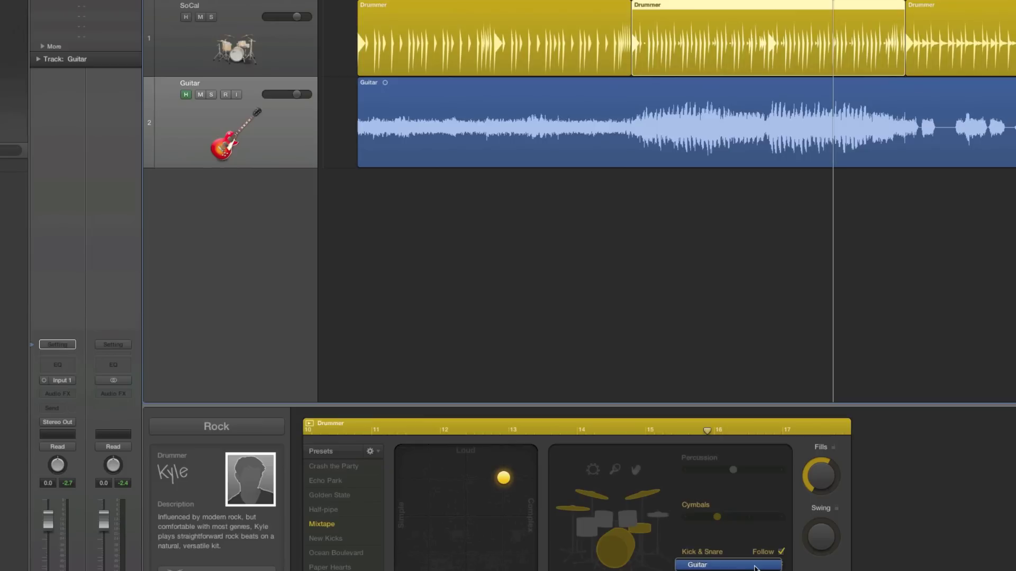
pyautogui.click(755, 566)
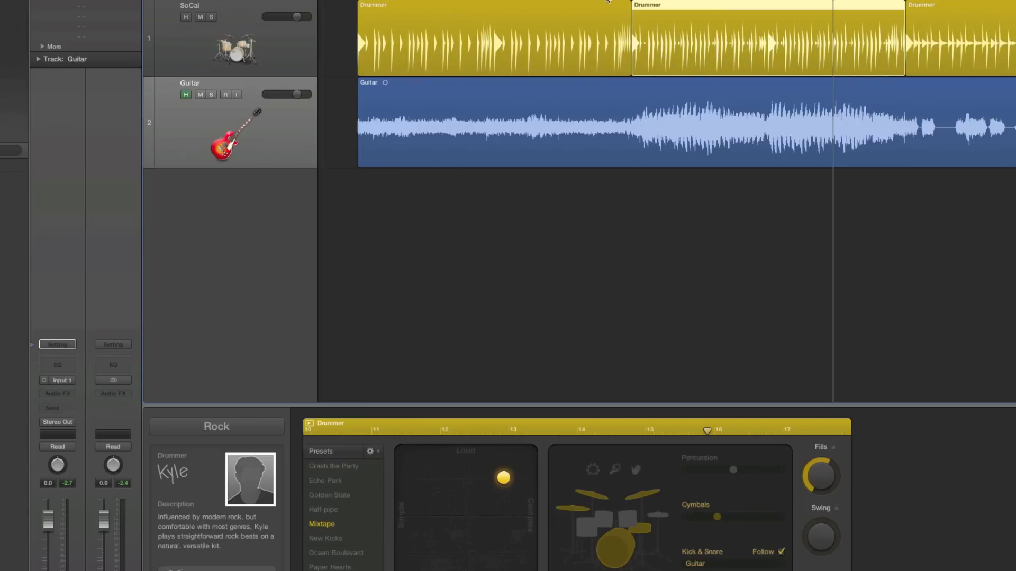
pyautogui.click(608, 2)
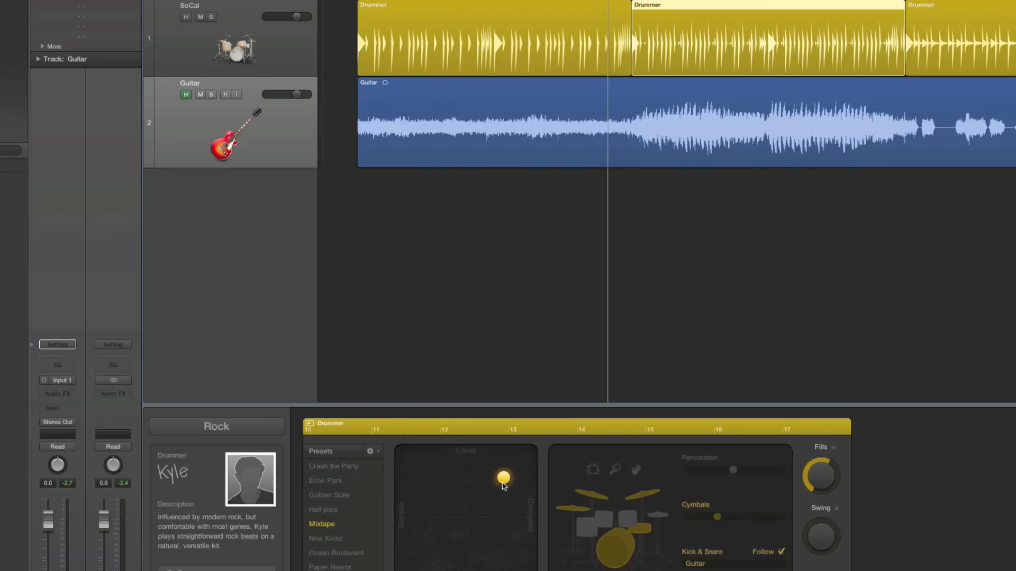
pyautogui.moveTo(504, 486); pyautogui.dragTo(438, 477)
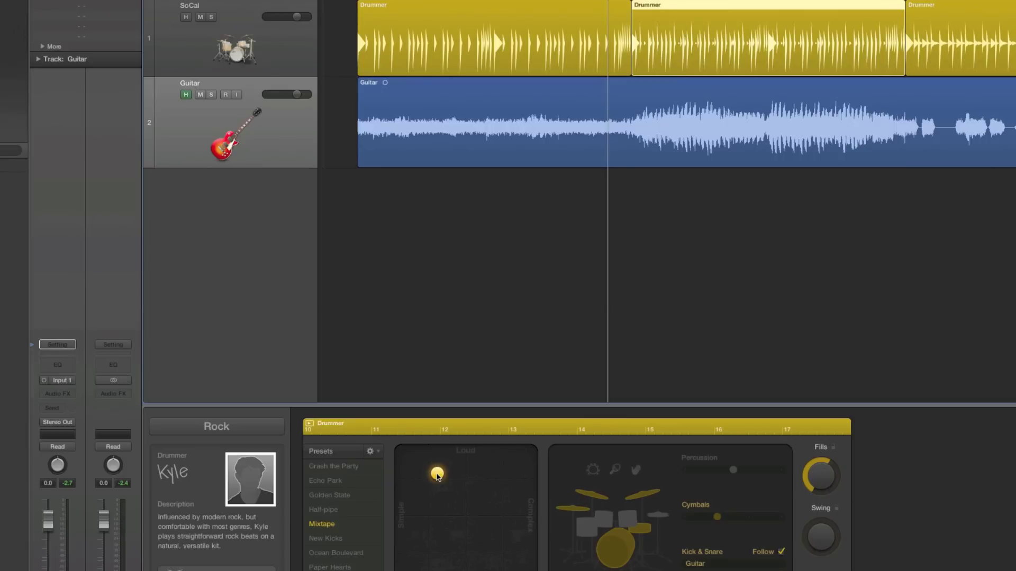
pyautogui.press('space')
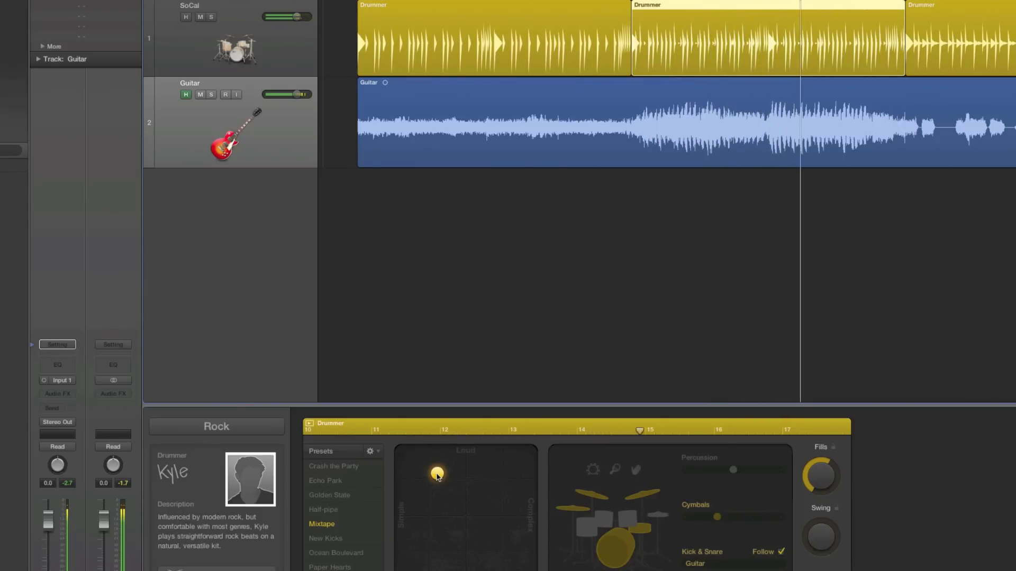
# Compare Kick & Snare Follow off and on while moving the XY puck toward simpler drums
pyautogui.click(782, 552)
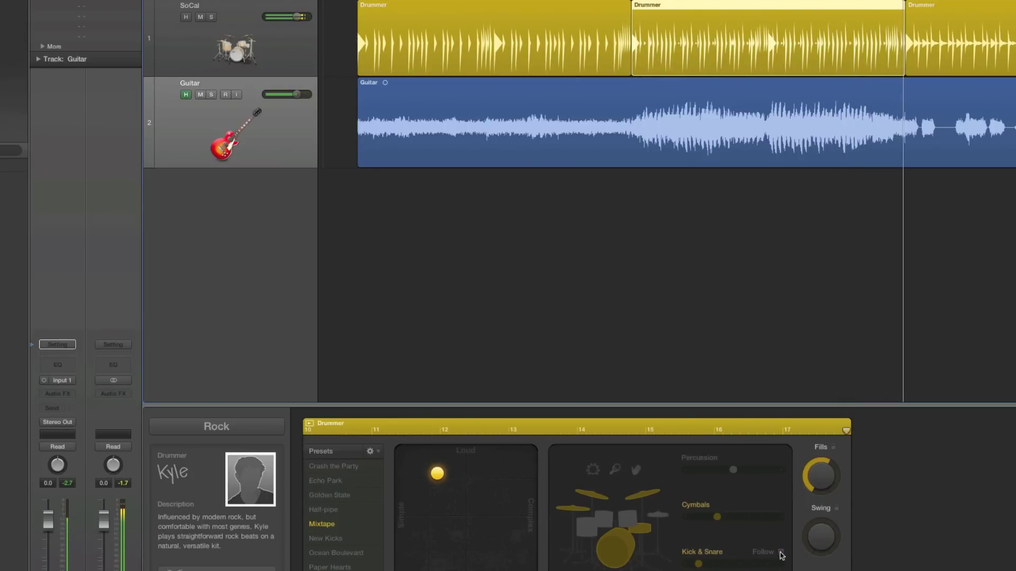
pyautogui.press('space')
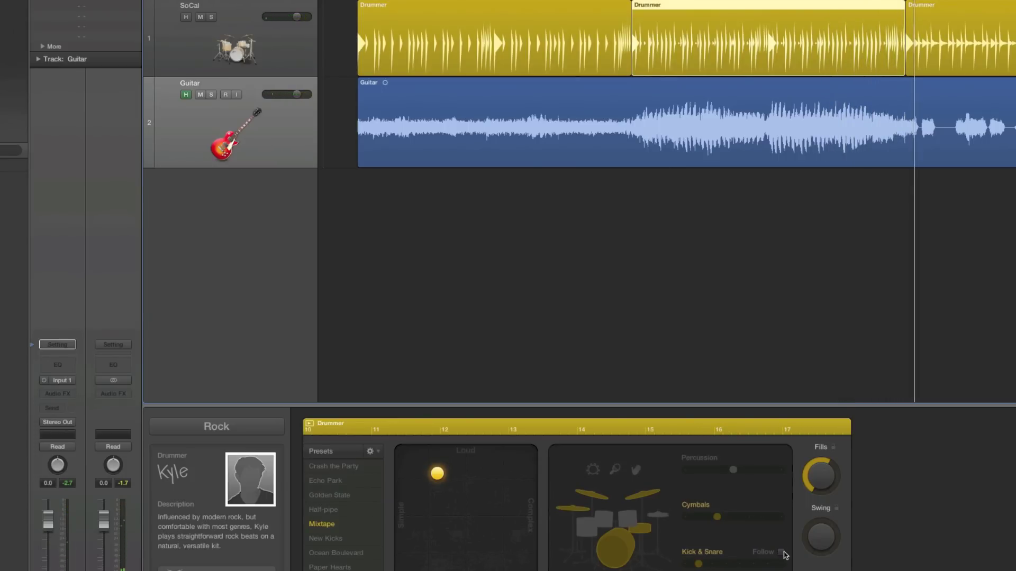
pyautogui.click(781, 553)
pyautogui.moveTo(439, 476); pyautogui.dragTo(415, 478)
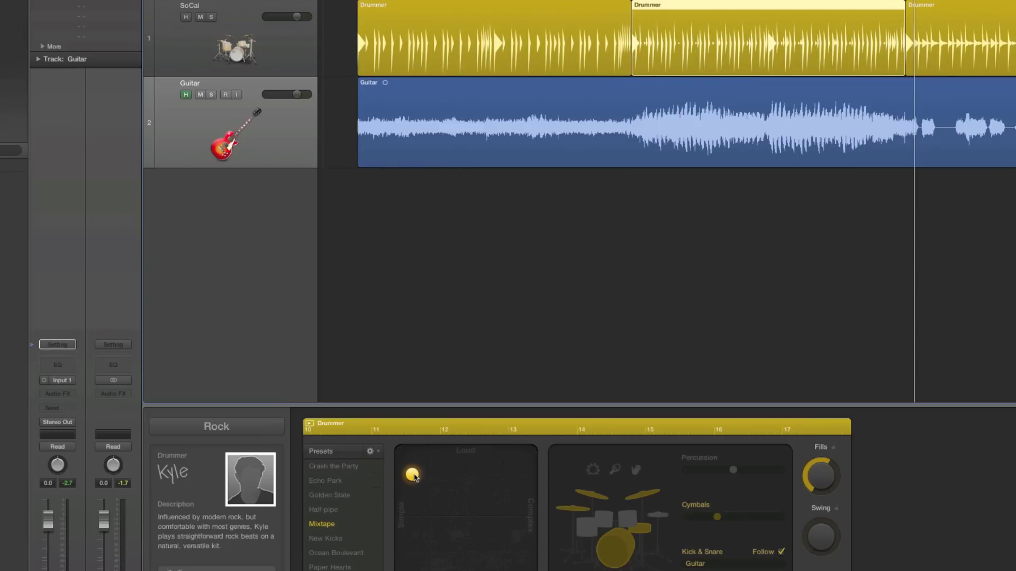
pyautogui.click(780, 552)
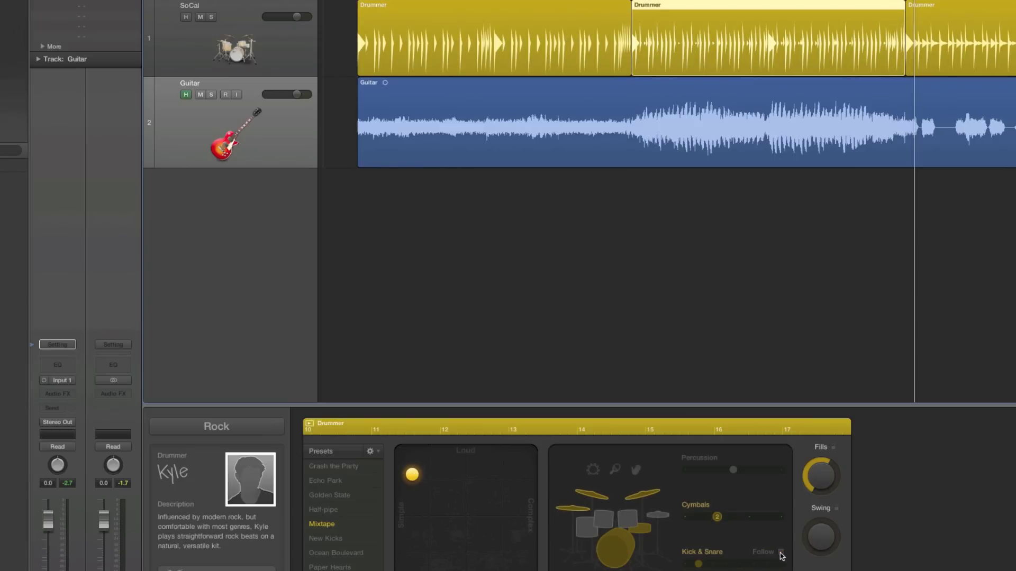
pyautogui.click(781, 553)
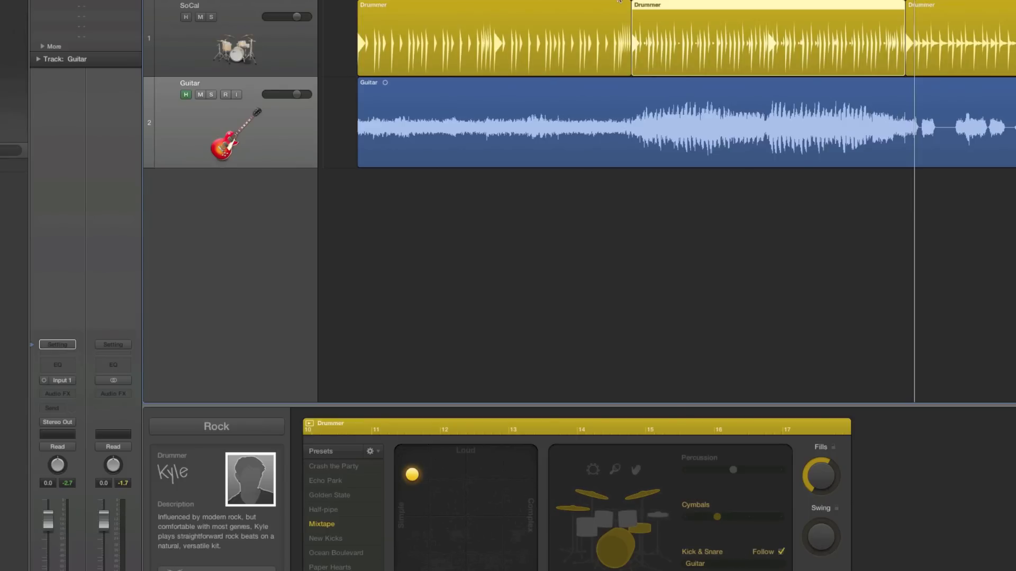
pyautogui.click(618, 1)
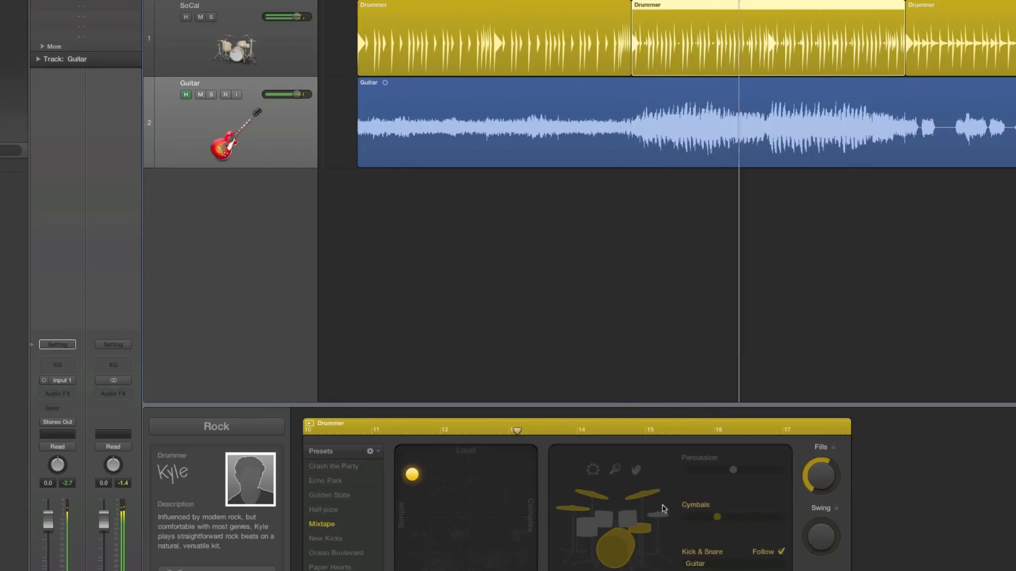
pyautogui.moveTo(412, 474); pyautogui.dragTo(422, 509)
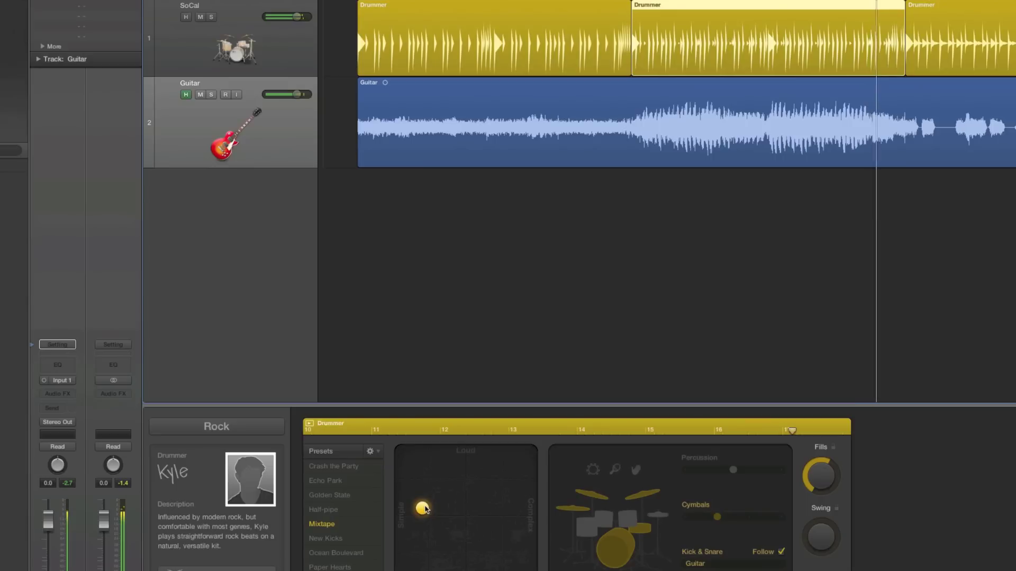
# Lower the Guitar track to -3.1 dB and reselect the second Drummer region
pyautogui.click(263, 136)
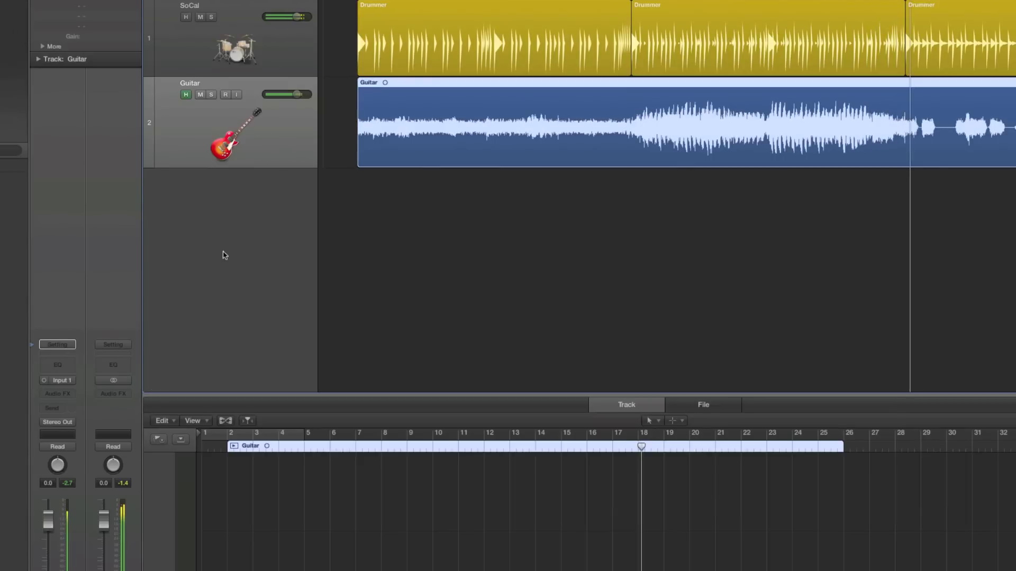
pyautogui.moveTo(48, 532); pyautogui.dragTo(49, 540)
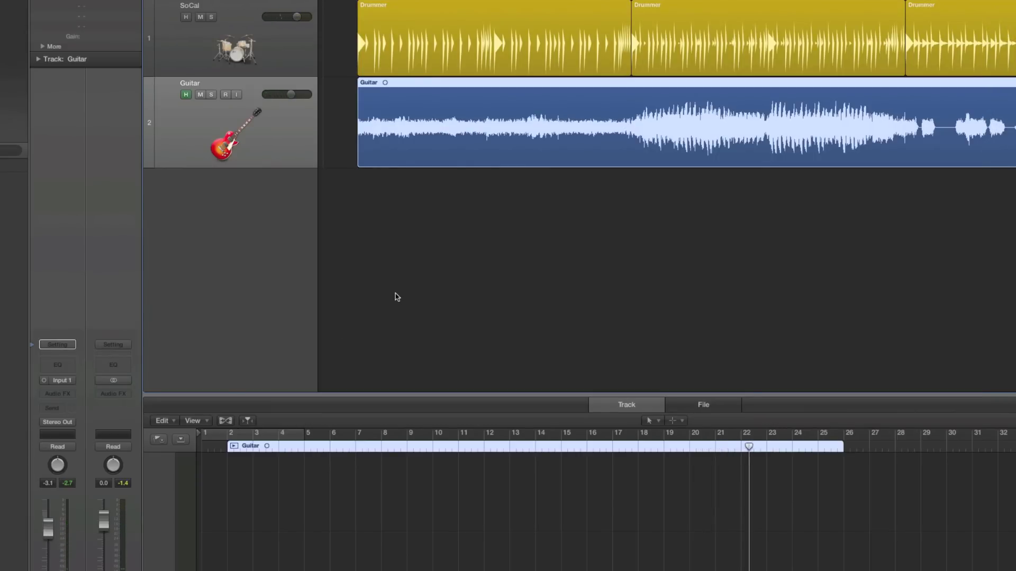
pyautogui.press('Return')
pyautogui.click(678, 59)
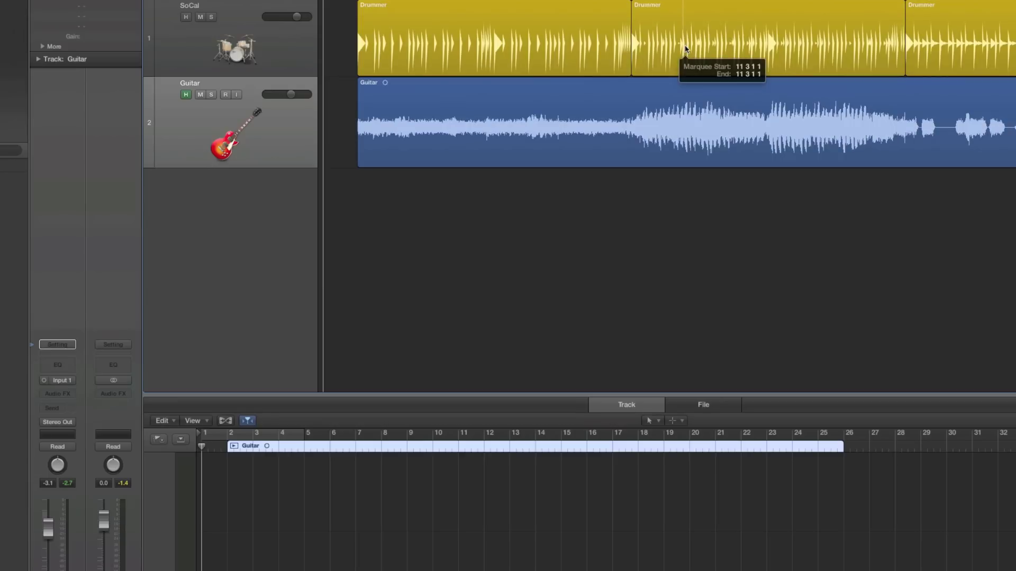
pyautogui.click(704, 10)
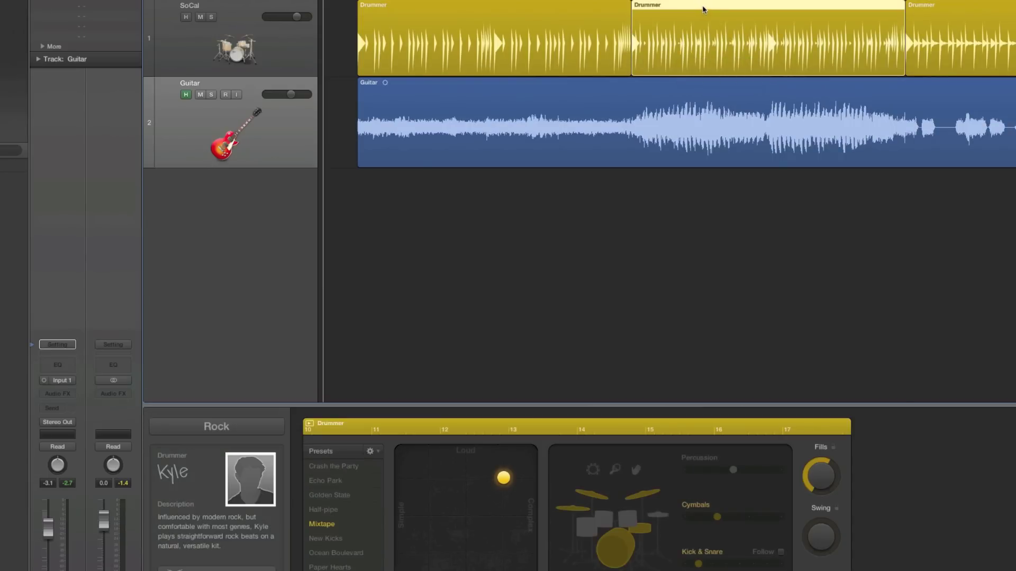
# Raise the third Drummer region's kick and snare to about 7 and make it simpler and softer
pyautogui.click(996, 9)
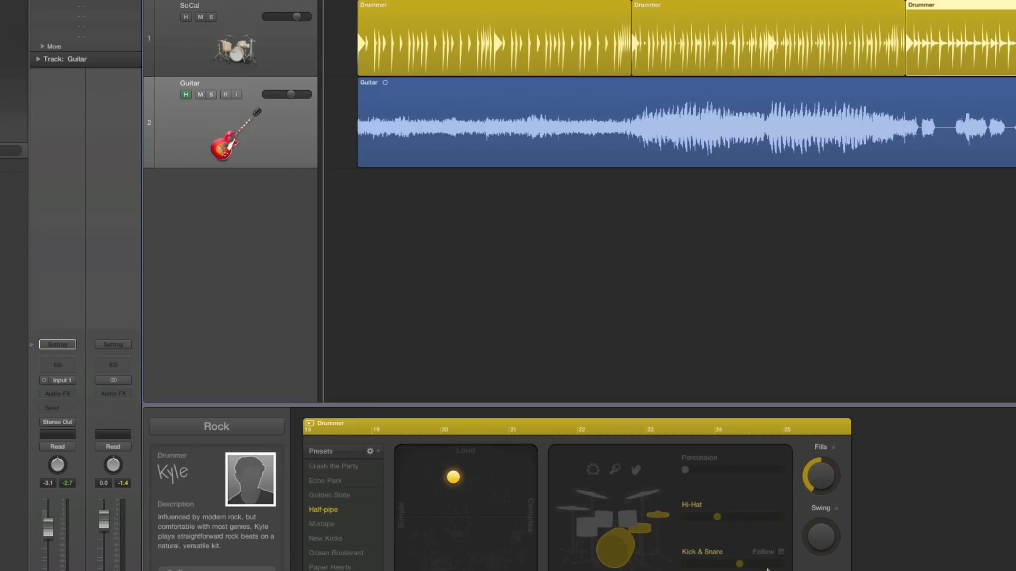
pyautogui.moveTo(767, 570)
pyautogui.click(769, 566)
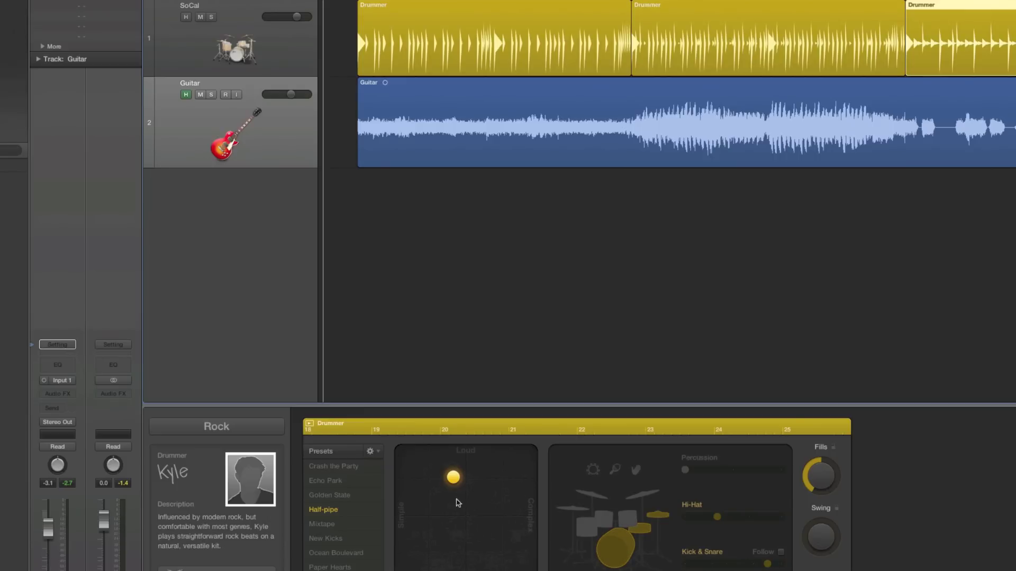
pyautogui.moveTo(452, 479); pyautogui.dragTo(424, 478)
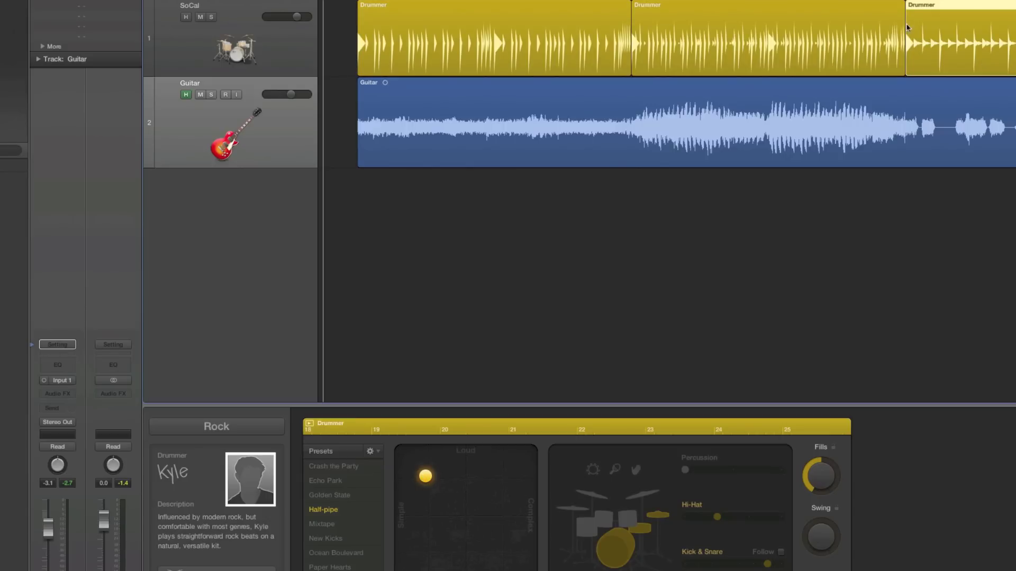
# Play the arrangement from just before bar 19, scrolling along, then fit it all in view
pyautogui.click(893, 2)
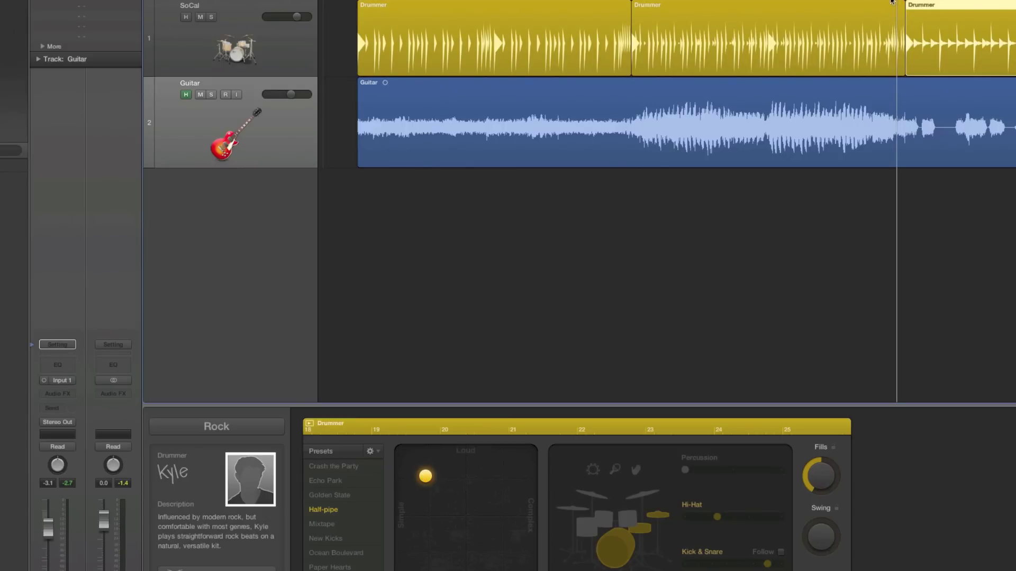
pyautogui.click(876, 2)
pyautogui.press('space')
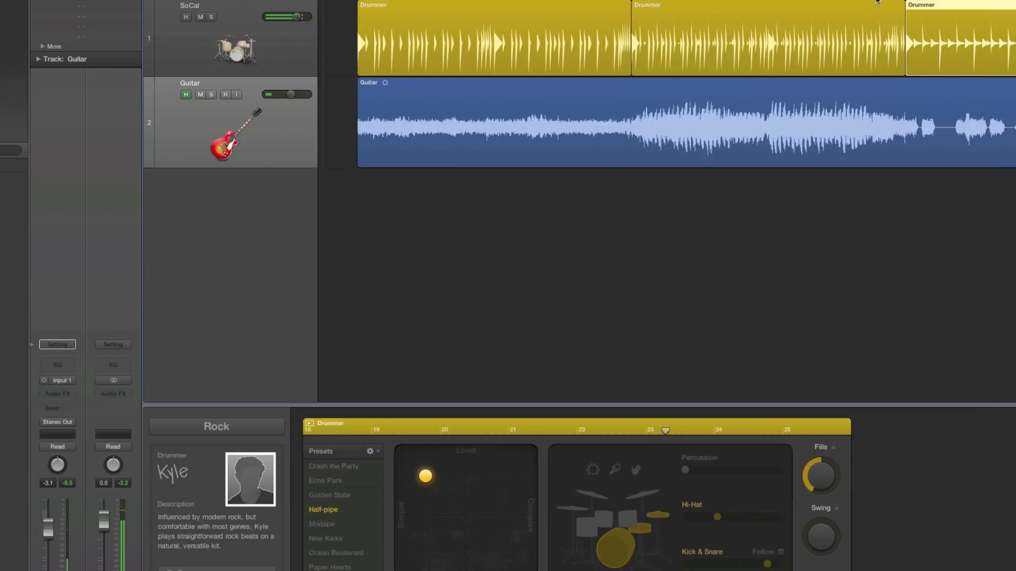
pyautogui.hscroll(10, 878, 2)
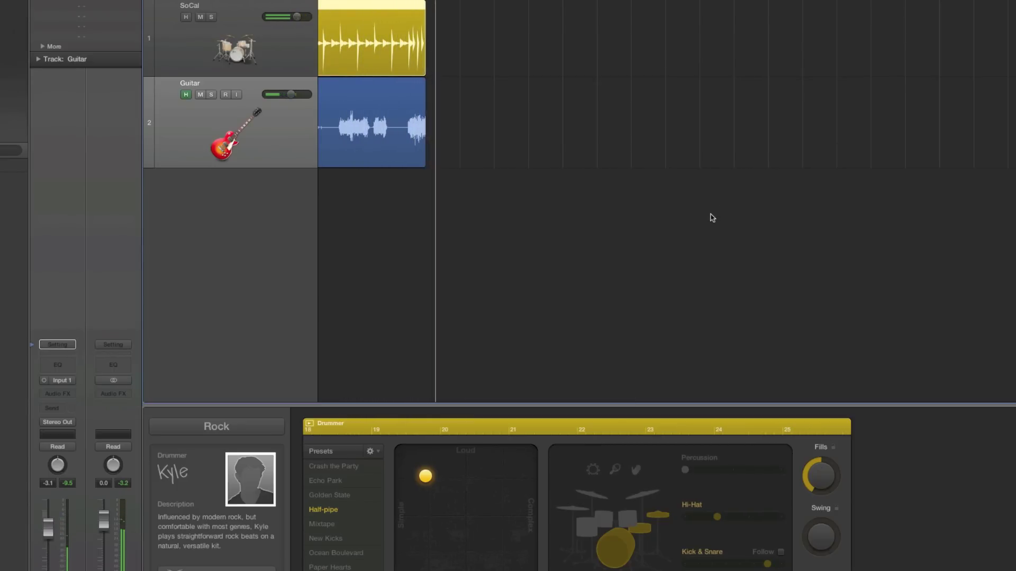
pyautogui.hscroll(-15, 710, 214)
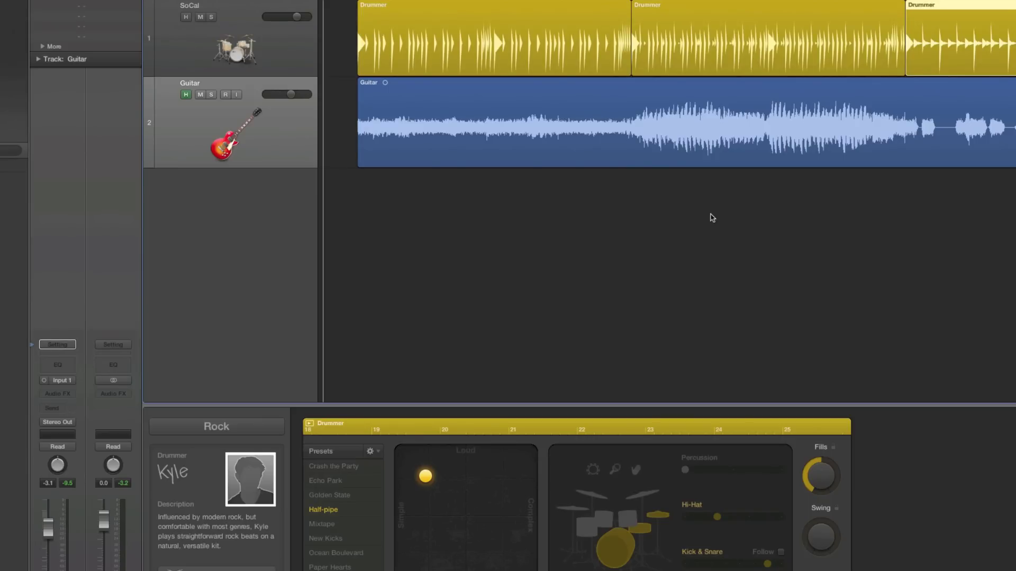
pyautogui.press('super+Left')
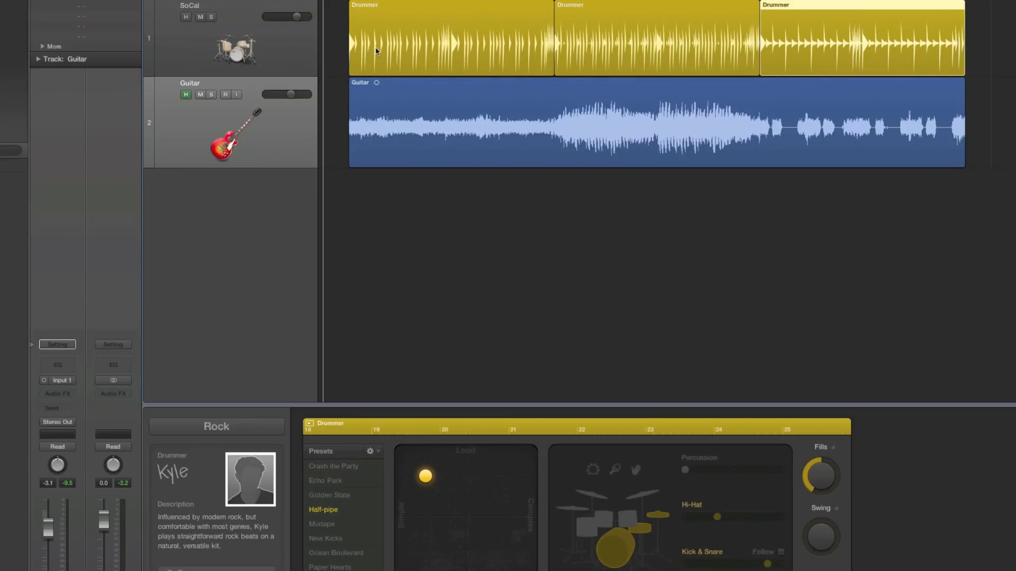
# Show the Rock drummers Kyle, Logan, Anders and Max, leaving the Presets menu unchanged
pyautogui.moveTo(251, 482)
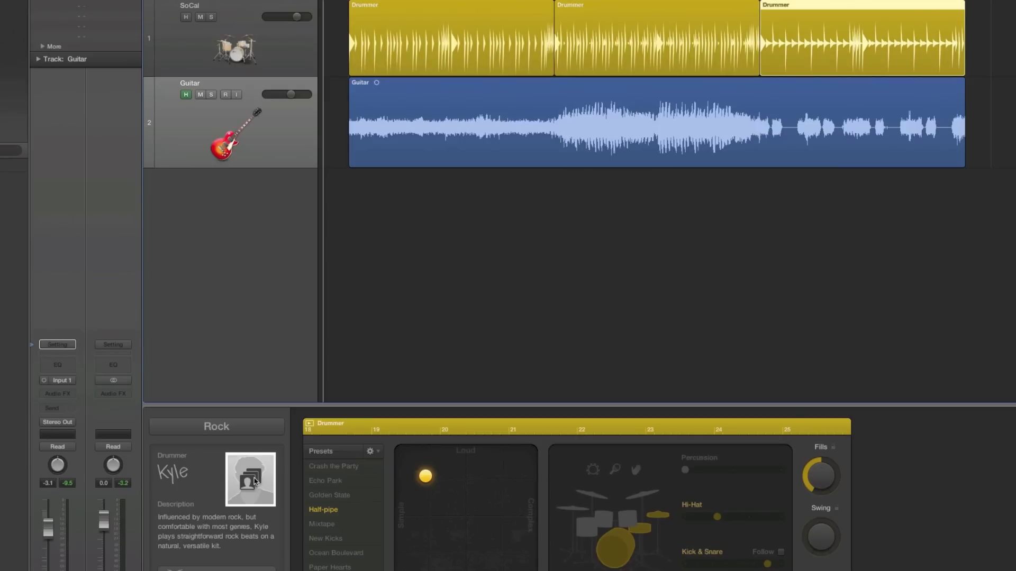
pyautogui.click(252, 480)
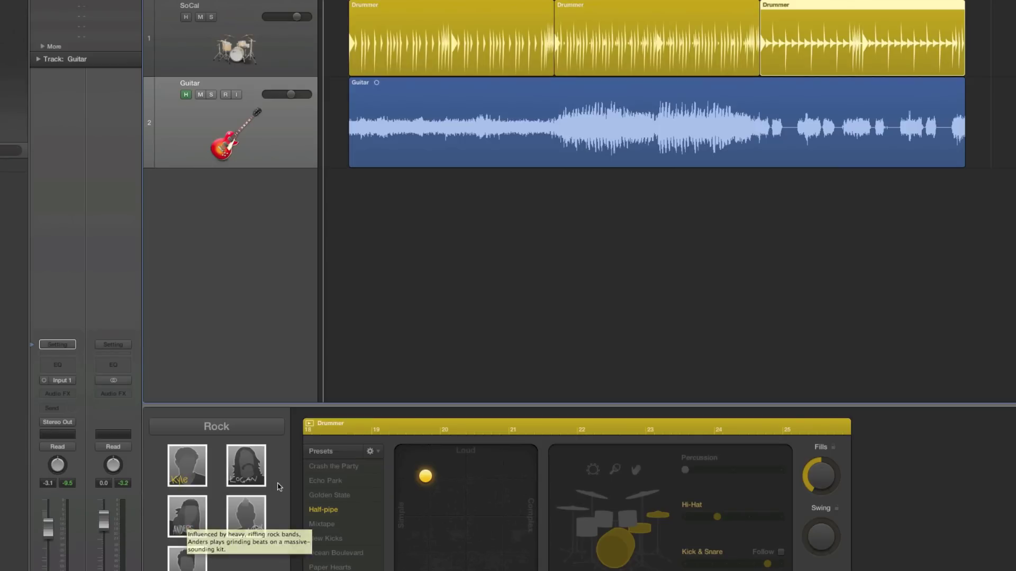
pyautogui.click(378, 452)
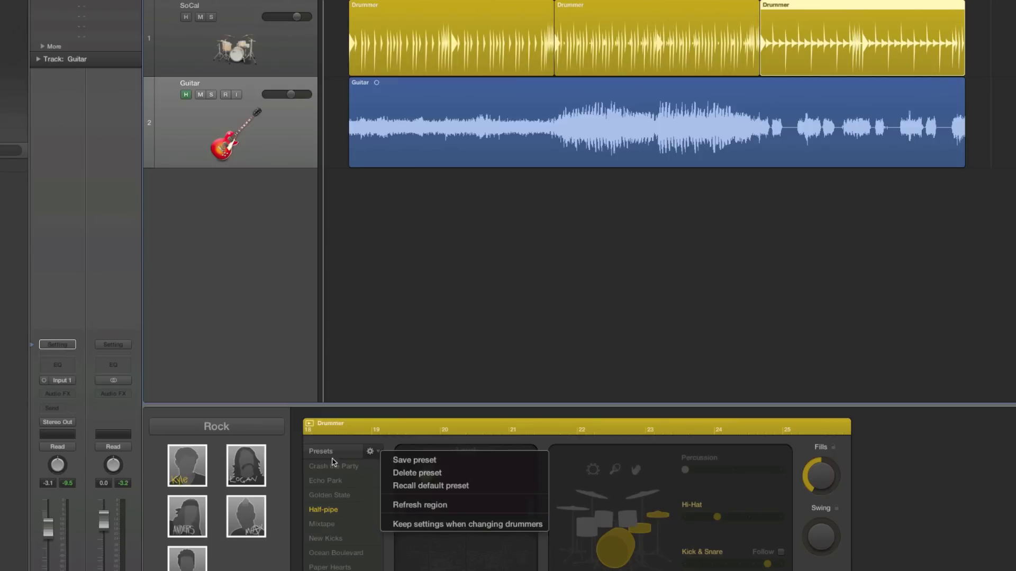
pyautogui.click(372, 451)
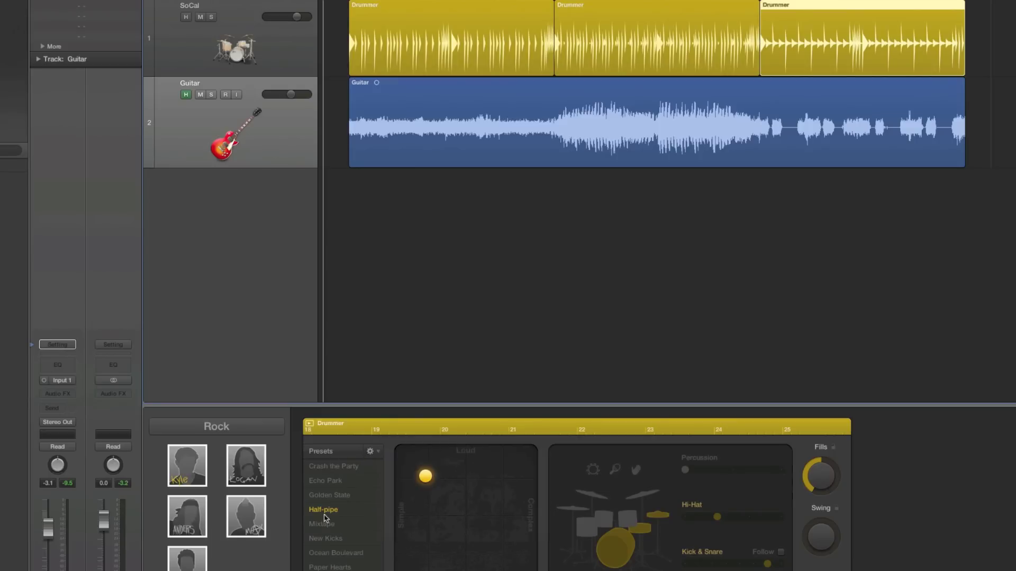
# Replace the drummer with Anders, raise kick and snare activity, and simplify the groove
pyautogui.click(186, 518)
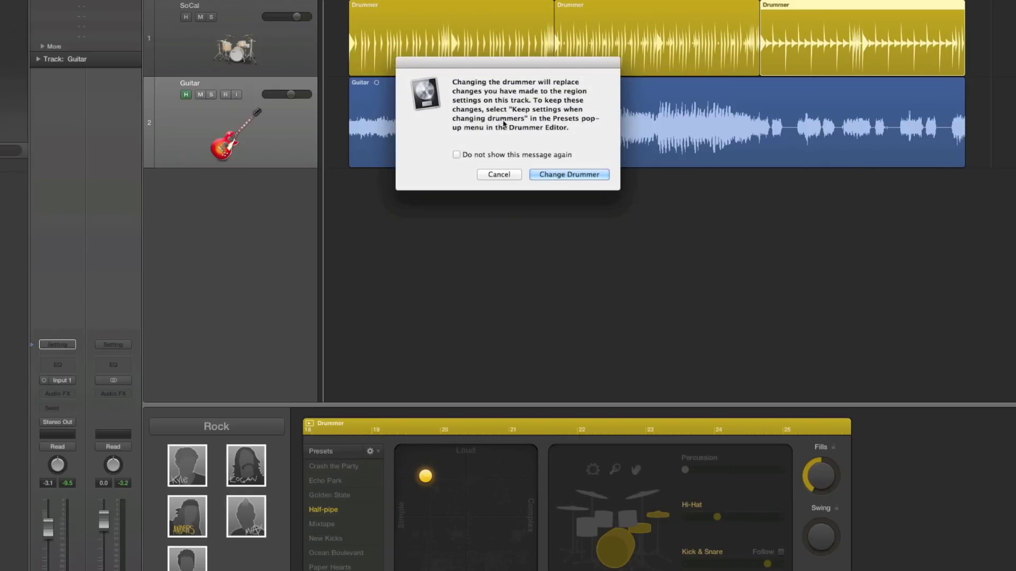
pyautogui.click(557, 175)
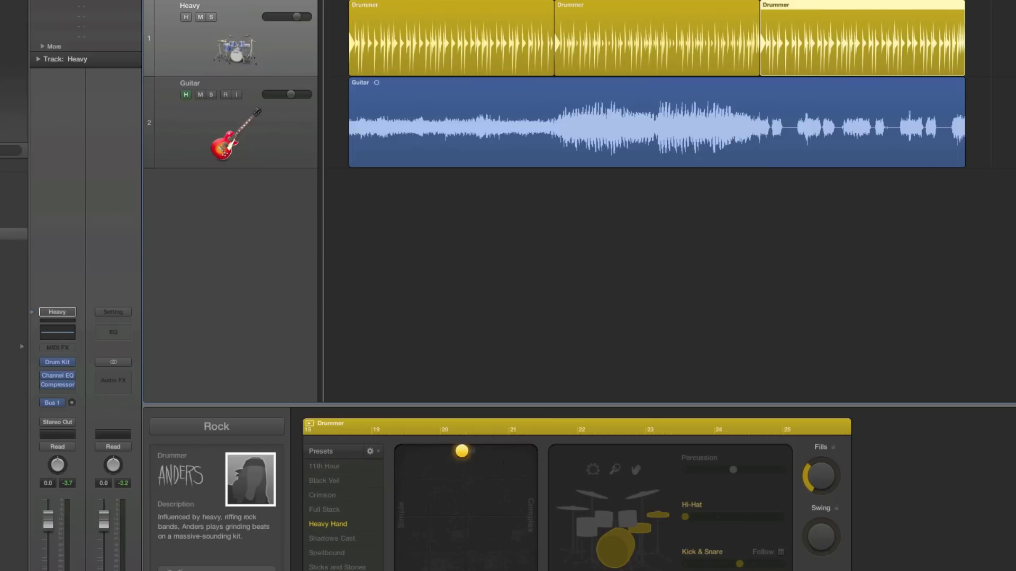
pyautogui.moveTo(739, 564); pyautogui.dragTo(767, 564)
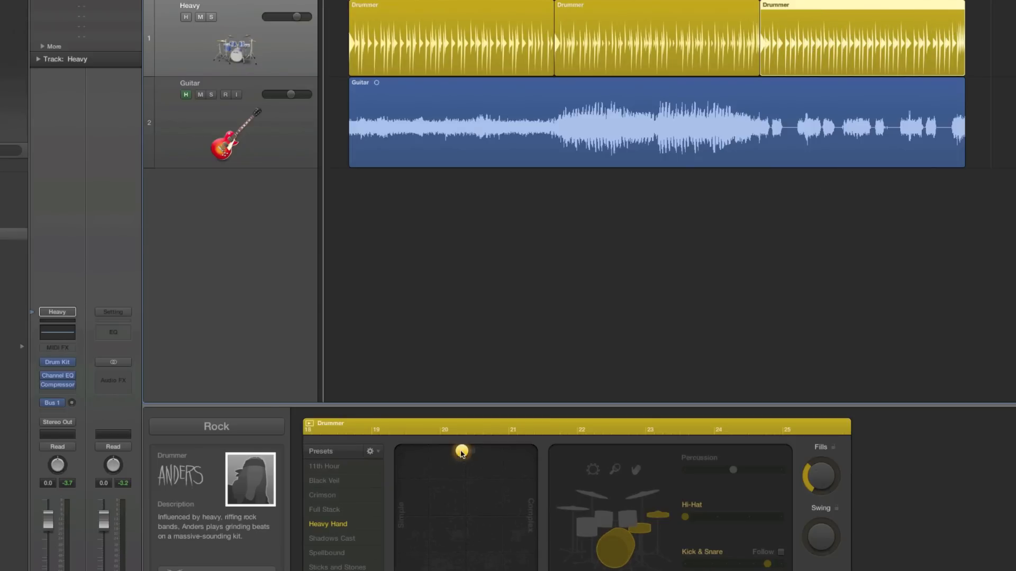
pyautogui.moveTo(462, 452); pyautogui.dragTo(421, 467)
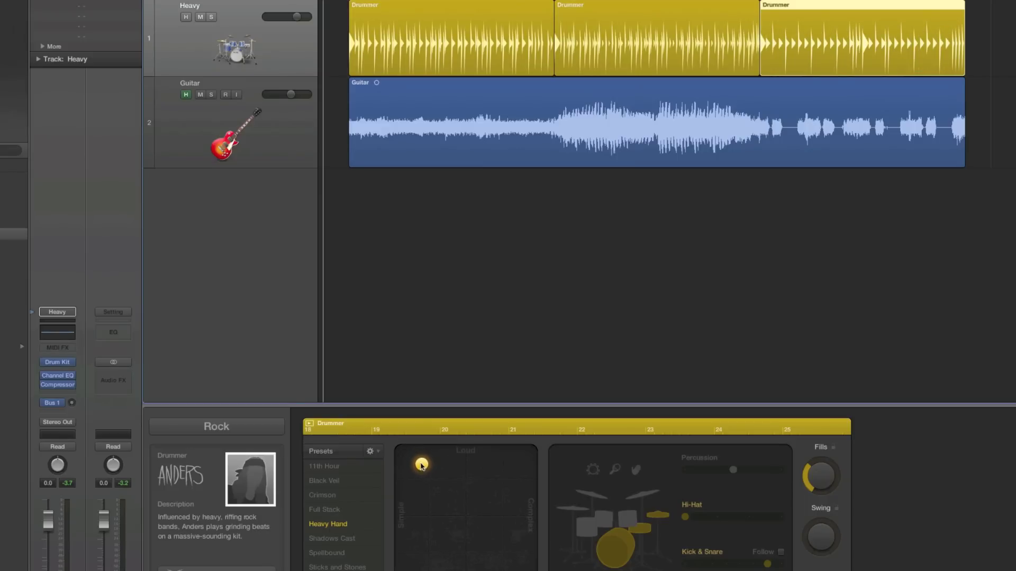
# Make the second region's kick and snare follow the Guitar track
pyautogui.click(607, 10)
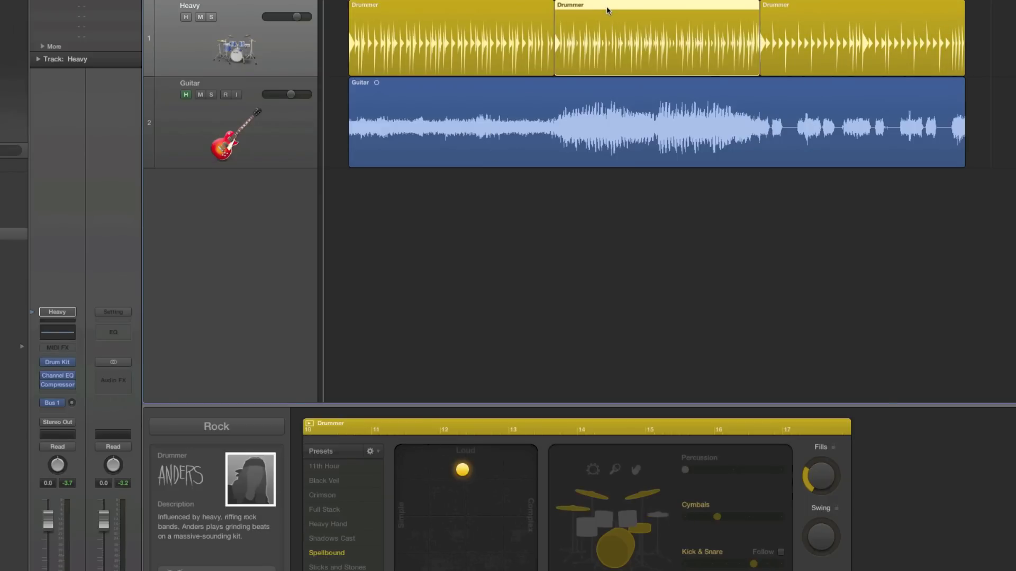
pyautogui.click(781, 552)
pyautogui.click(774, 569)
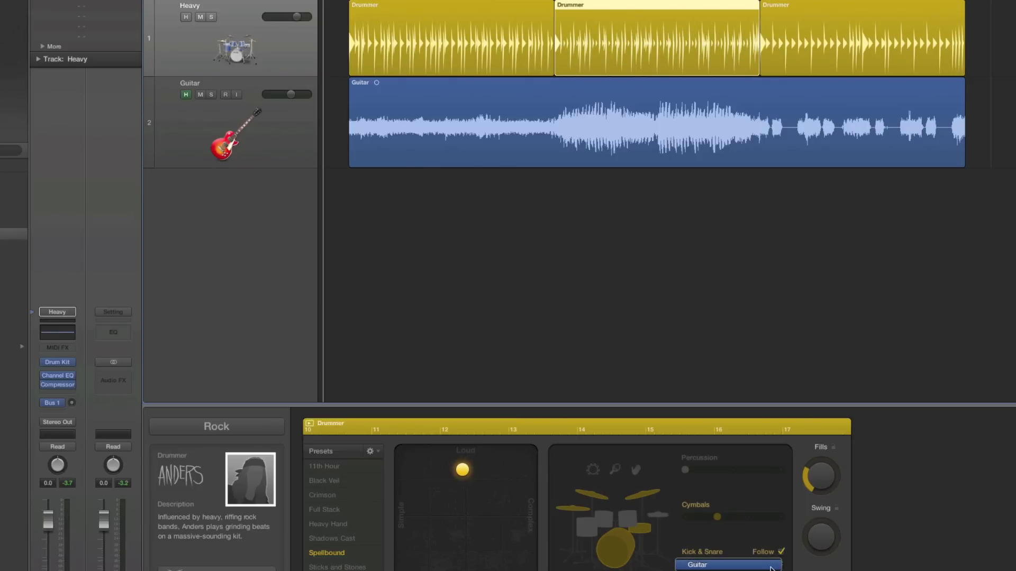
pyautogui.click(771, 567)
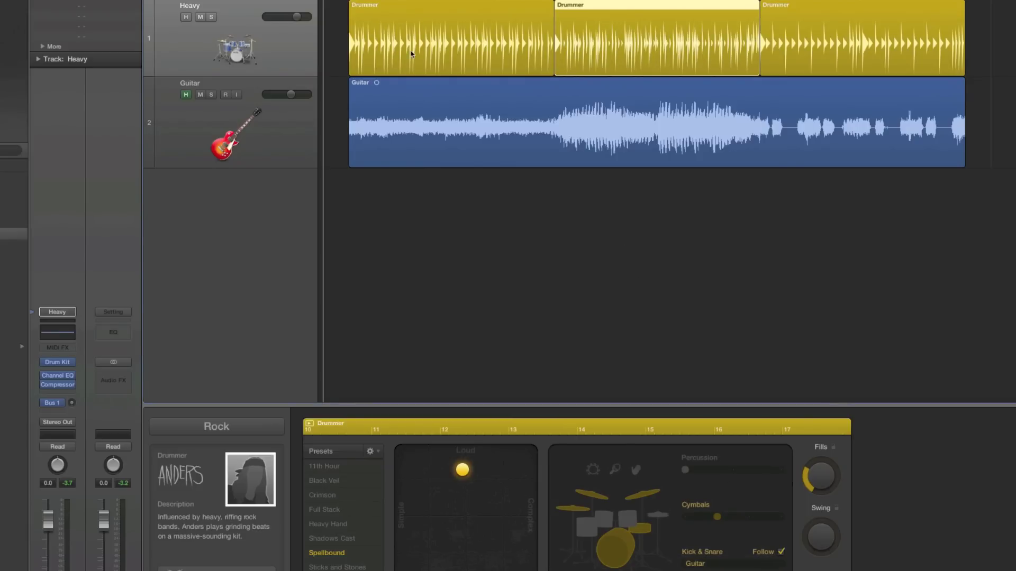
# Switch the first region to toms, make it simpler and softer, and add more fills
pyautogui.click(431, 17)
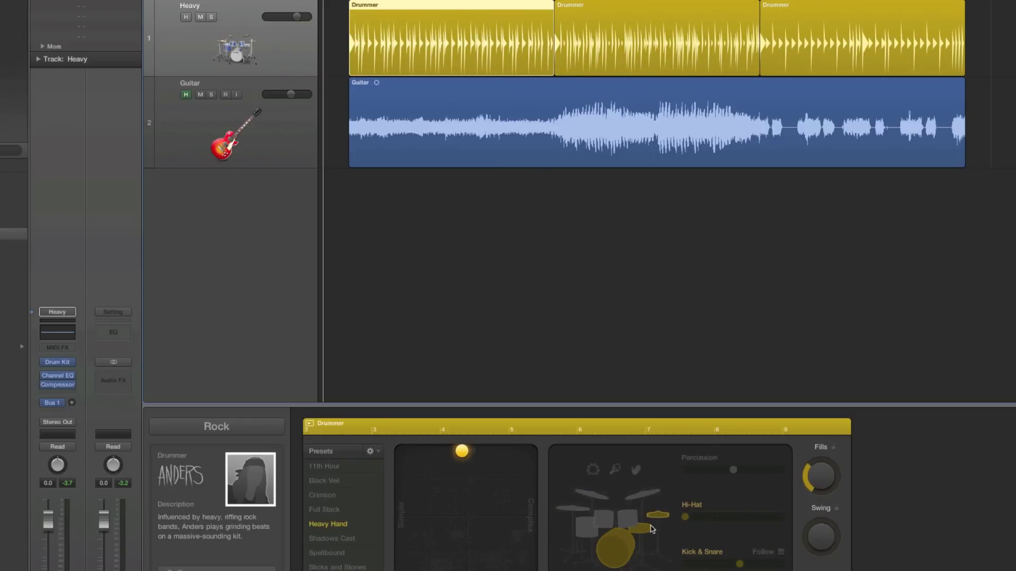
pyautogui.click(626, 520)
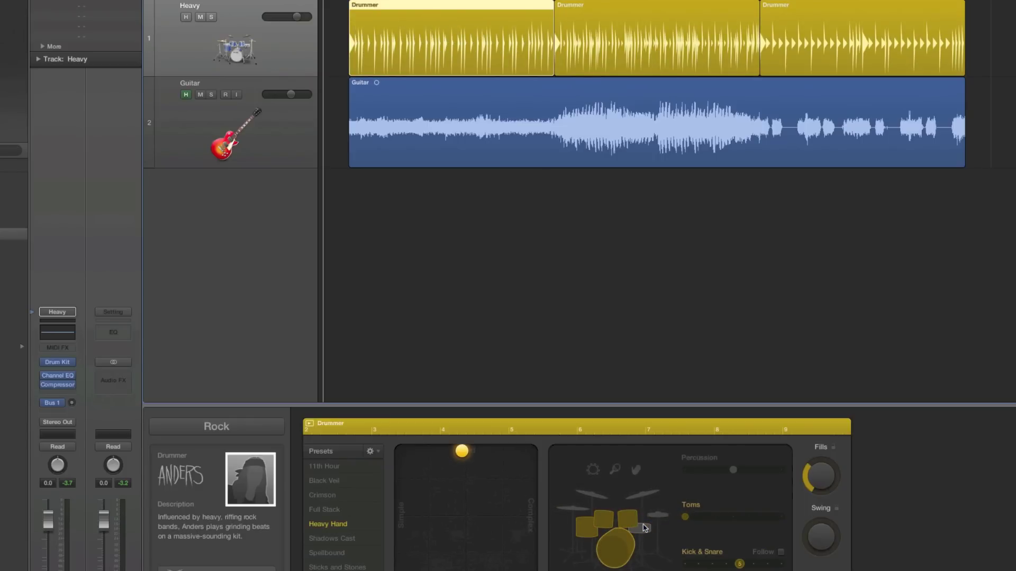
pyautogui.moveTo(462, 451); pyautogui.dragTo(420, 468)
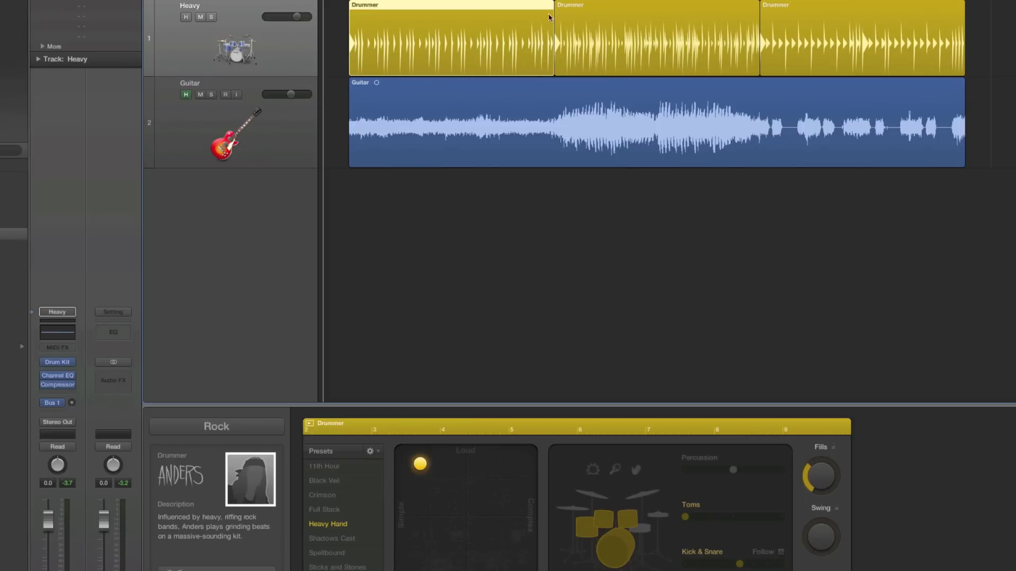
pyautogui.moveTo(818, 477); pyautogui.dragTo(810, 442)
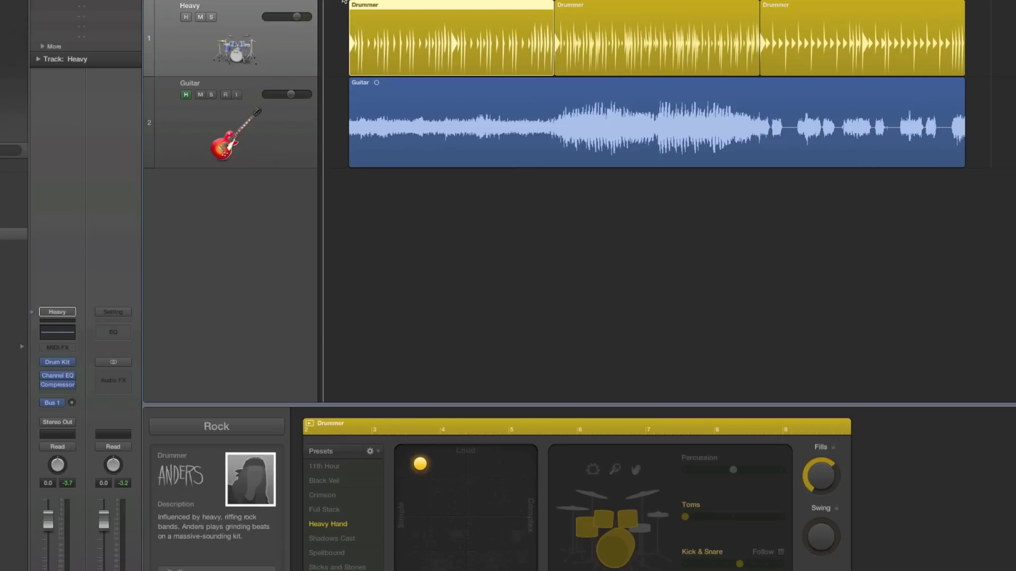
pyautogui.click(342, 1)
pyautogui.moveTo(349, 1); pyautogui.dragTo(961, 1)
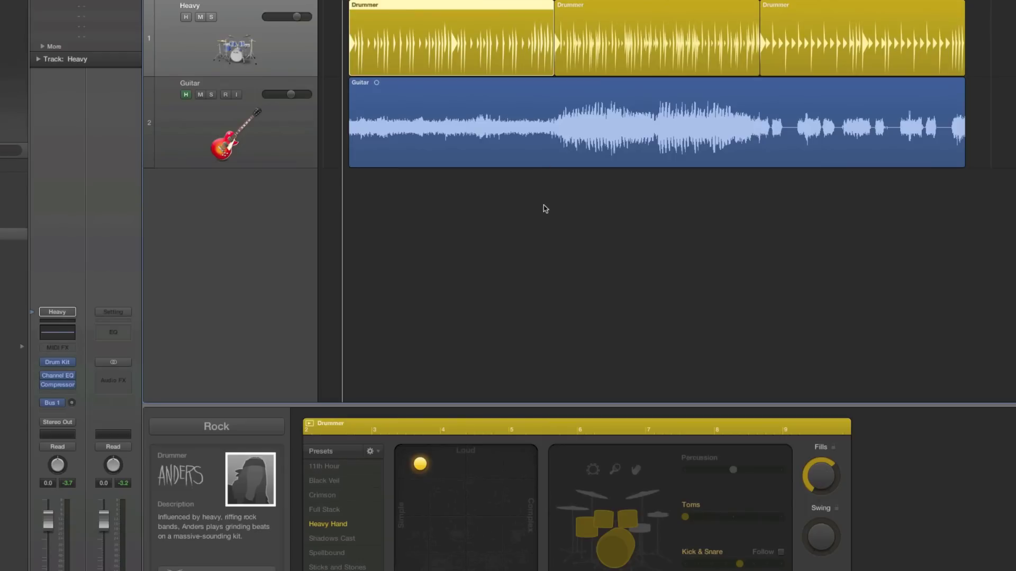
# Play the song with Anders, review each Drummer region, and show the Heavy kit's Smart Controls
pyautogui.press('space')
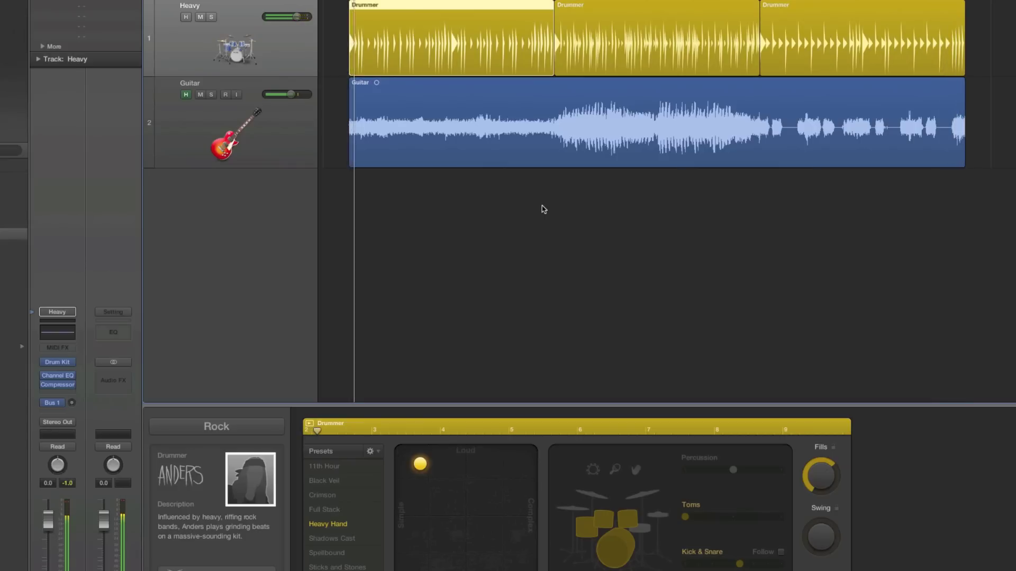
pyautogui.press('space')
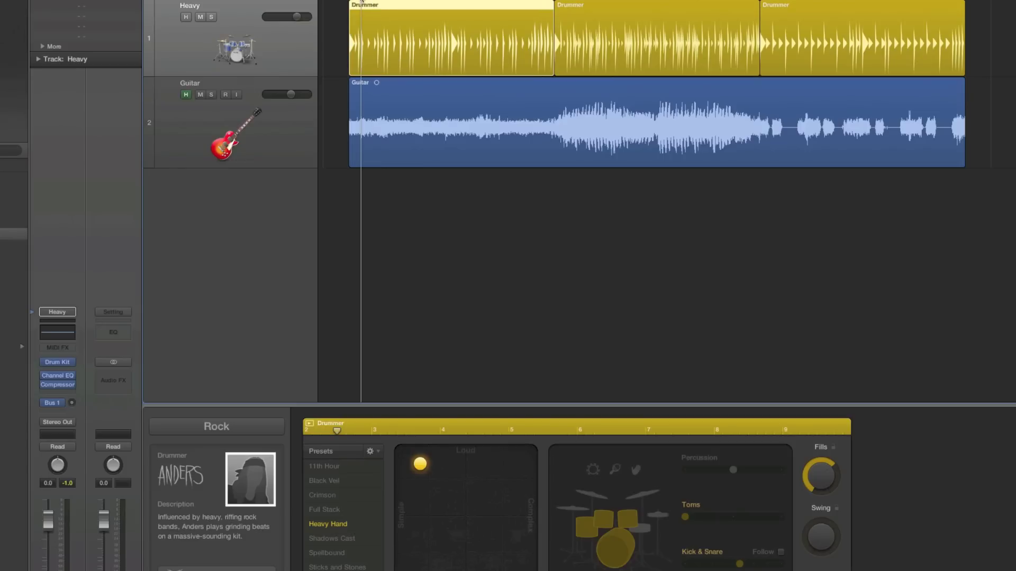
pyautogui.press('Right')
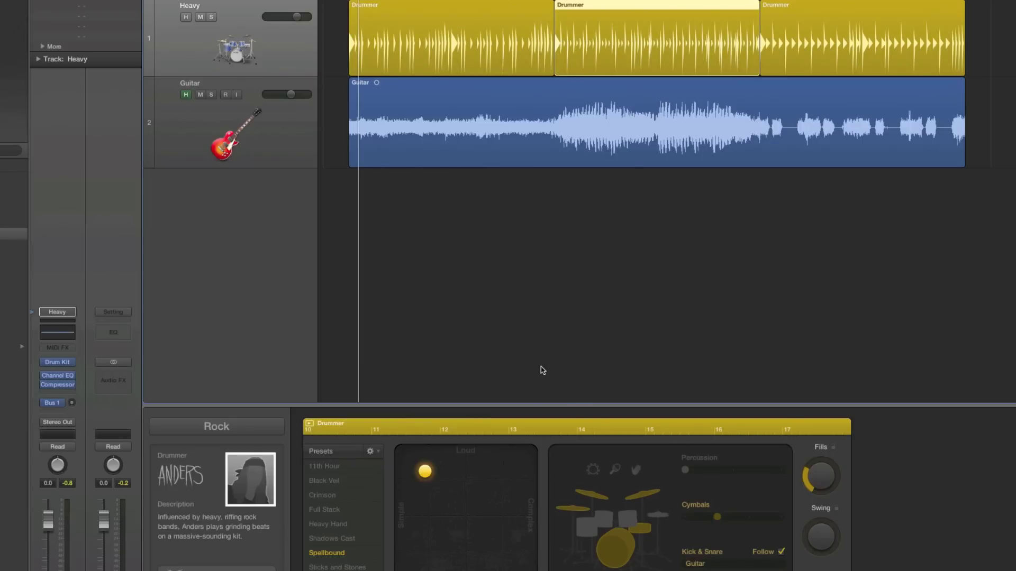
pyautogui.click(418, 12)
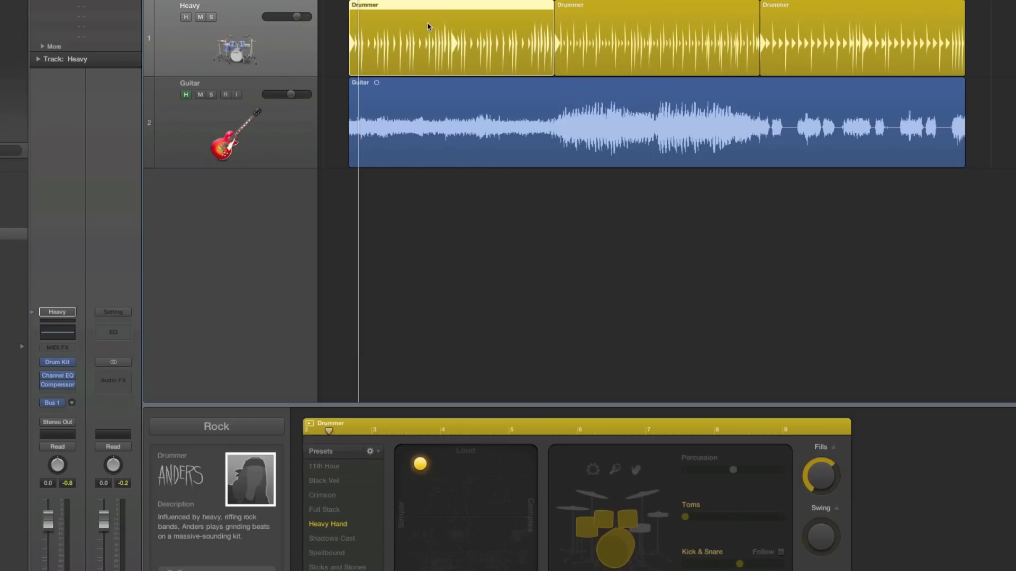
pyautogui.press('b')
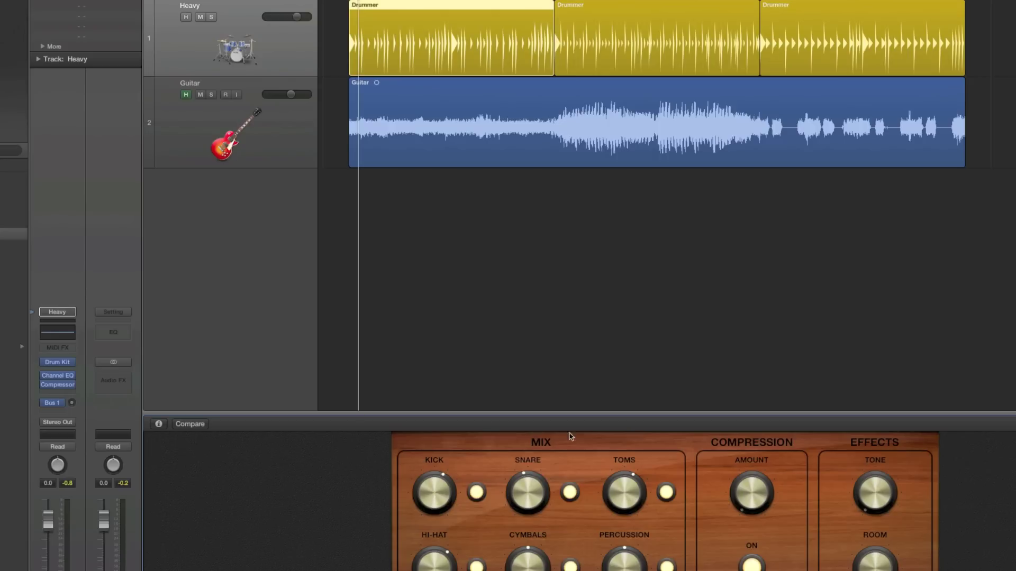
# Mute Guitar, then reset Kick to centre, lower Toms, and raise Snare and Hi-Hat
pyautogui.click(200, 95)
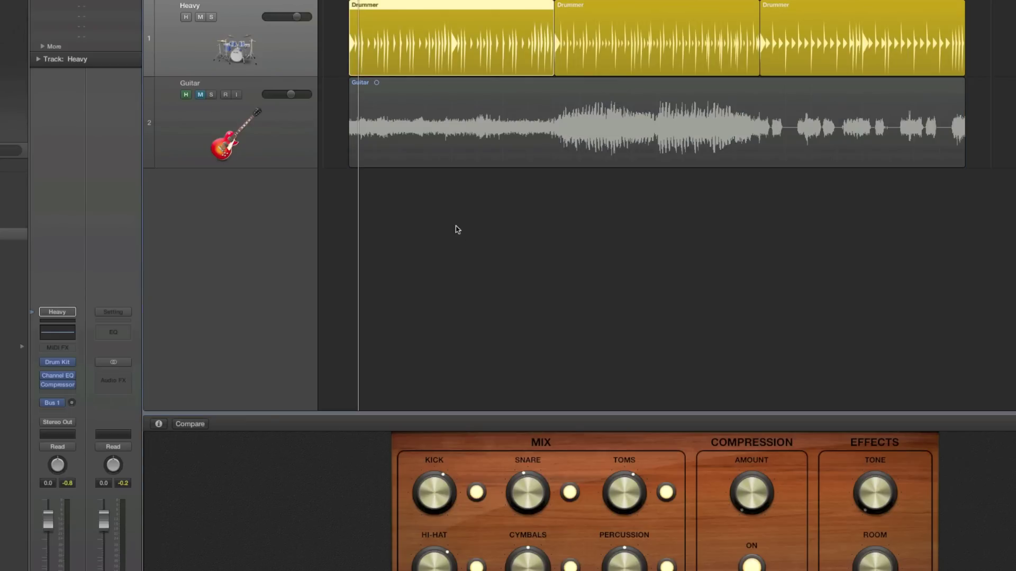
pyautogui.press('space')
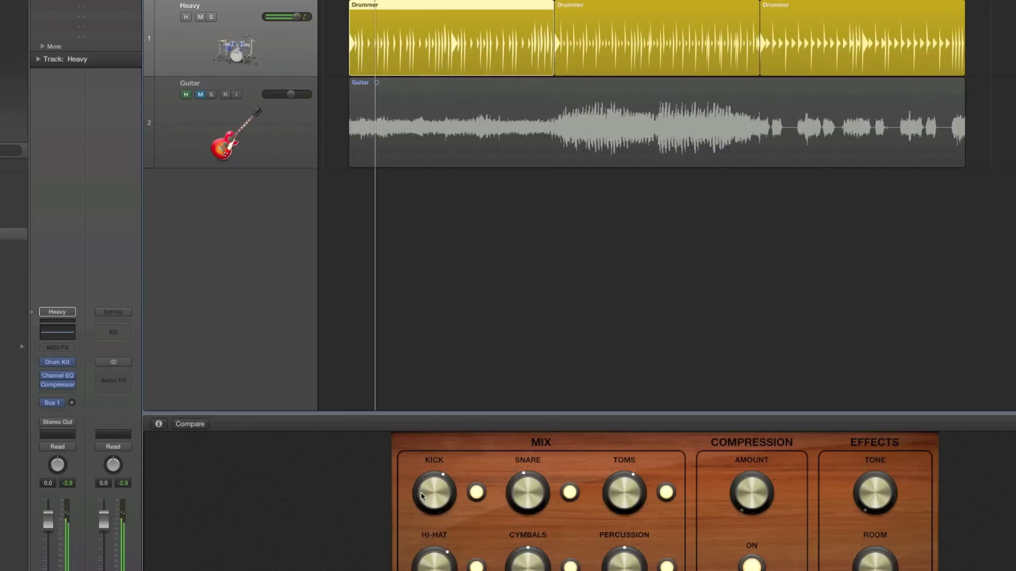
pyautogui.moveTo(421, 497); pyautogui.dragTo(418, 457)
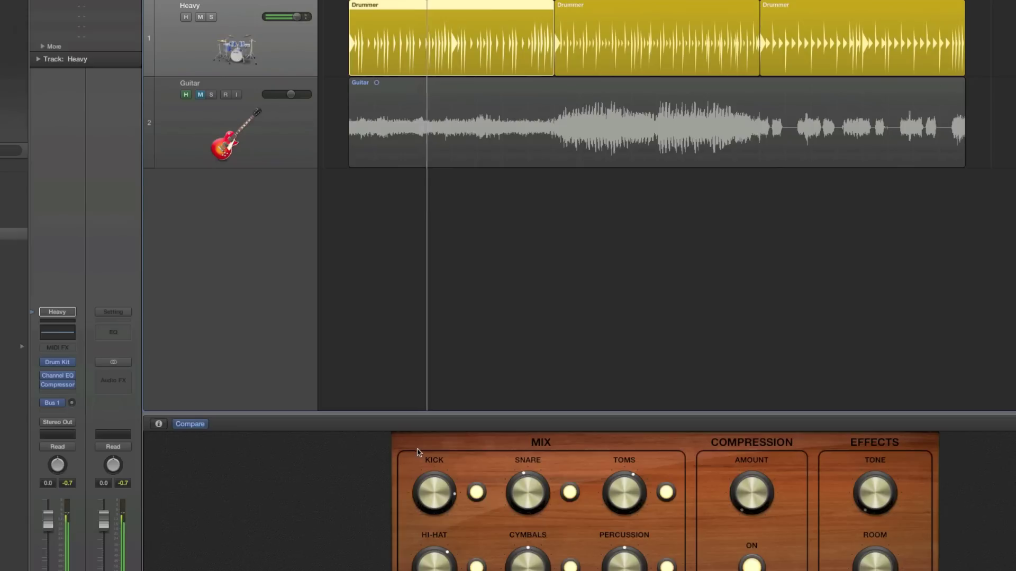
pyautogui.keyDown('alt'); pyautogui.click(414, 475); pyautogui.keyUp('alt')
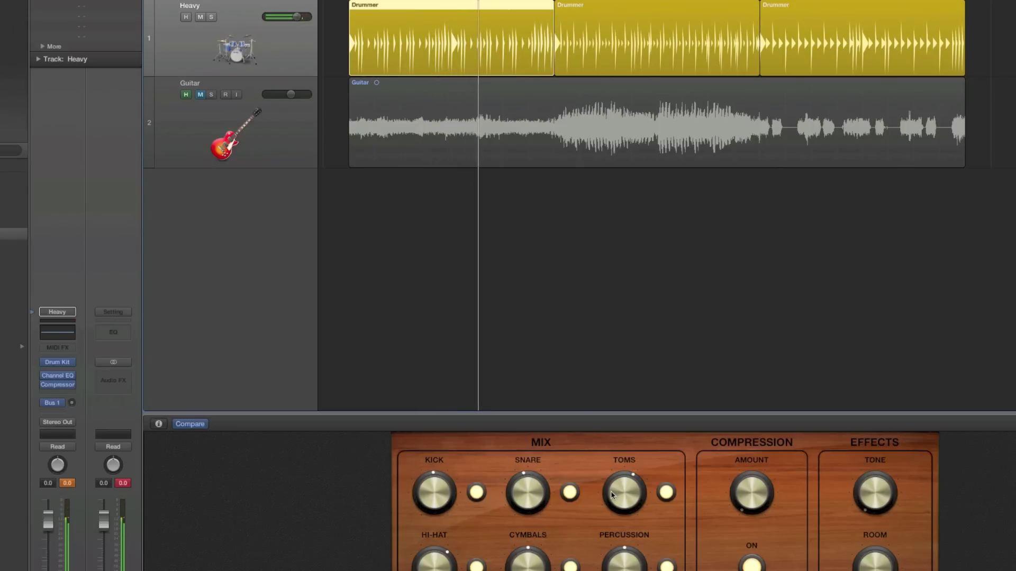
pyautogui.moveTo(612, 495); pyautogui.dragTo(614, 522)
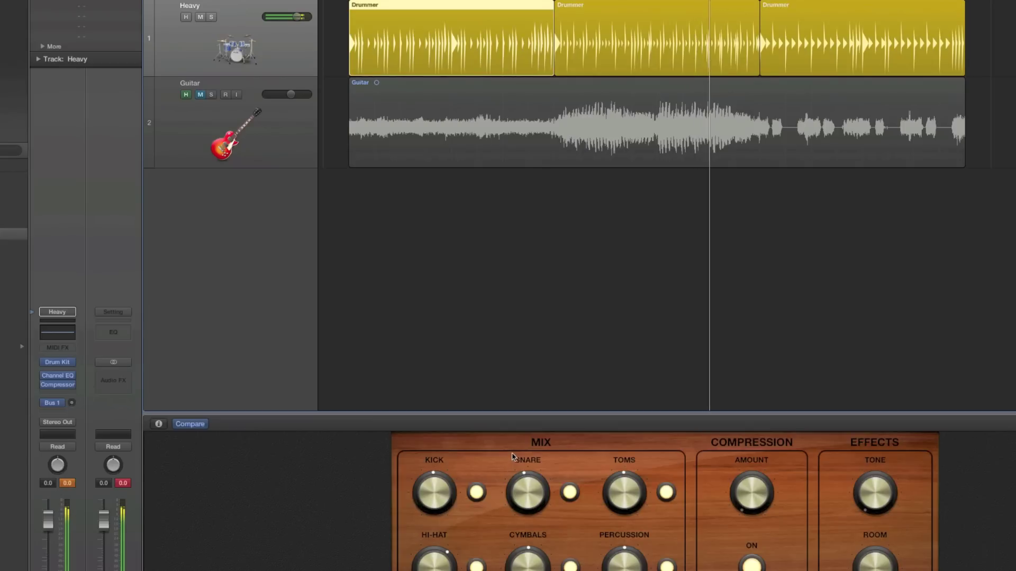
pyautogui.moveTo(542, 482); pyautogui.dragTo(537, 441)
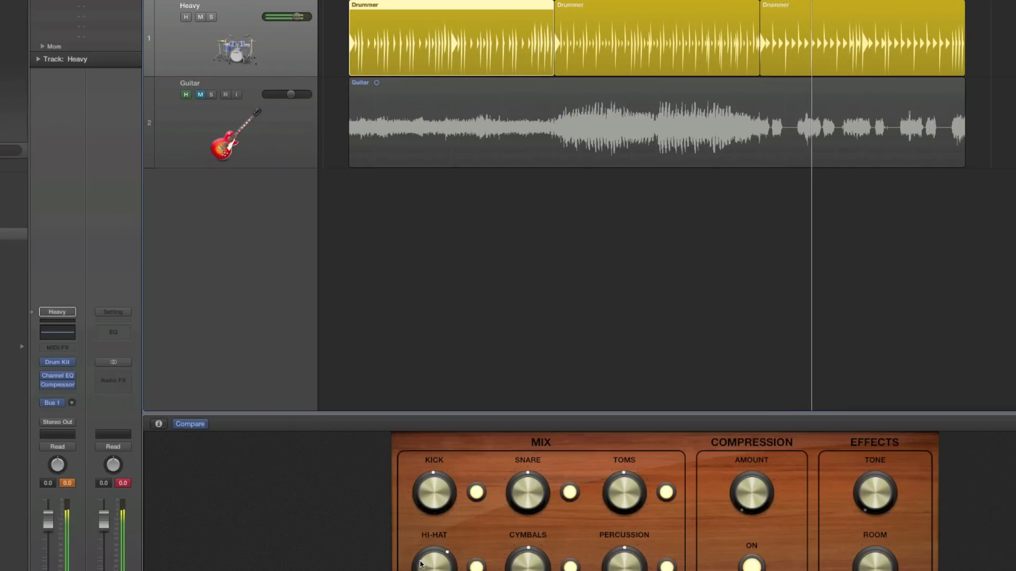
pyautogui.moveTo(433, 557); pyautogui.dragTo(433, 570)
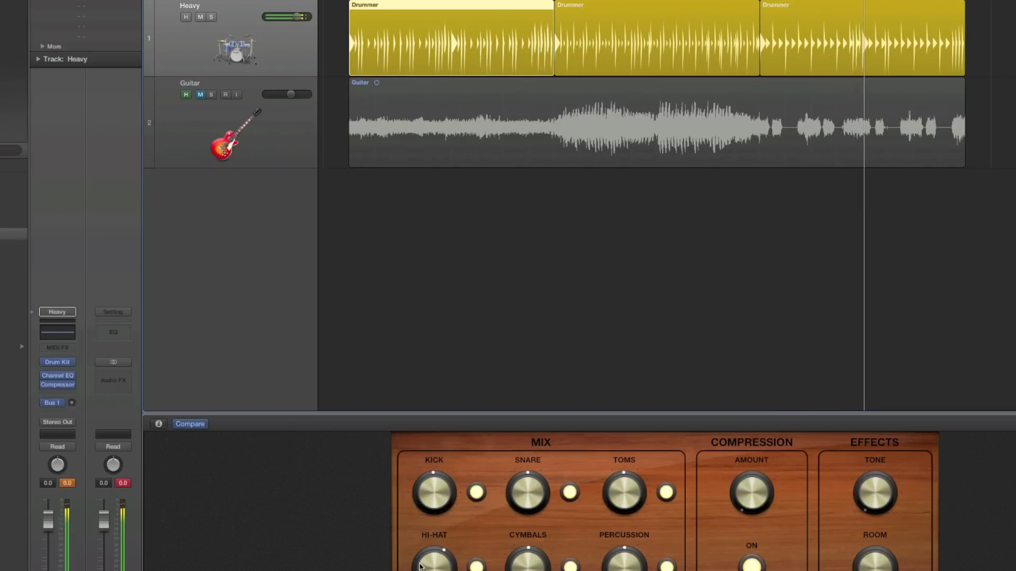
pyautogui.moveTo(421, 567); pyautogui.dragTo(421, 550)
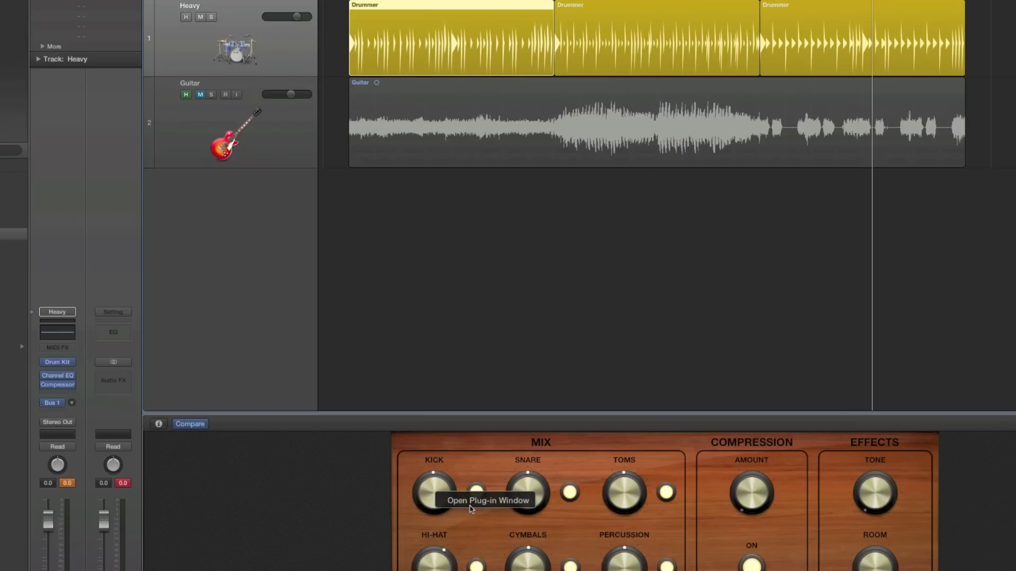
# Open Drum Kit Designer, select the toms, and load the Heavy+ kit patch
pyautogui.click(464, 484)
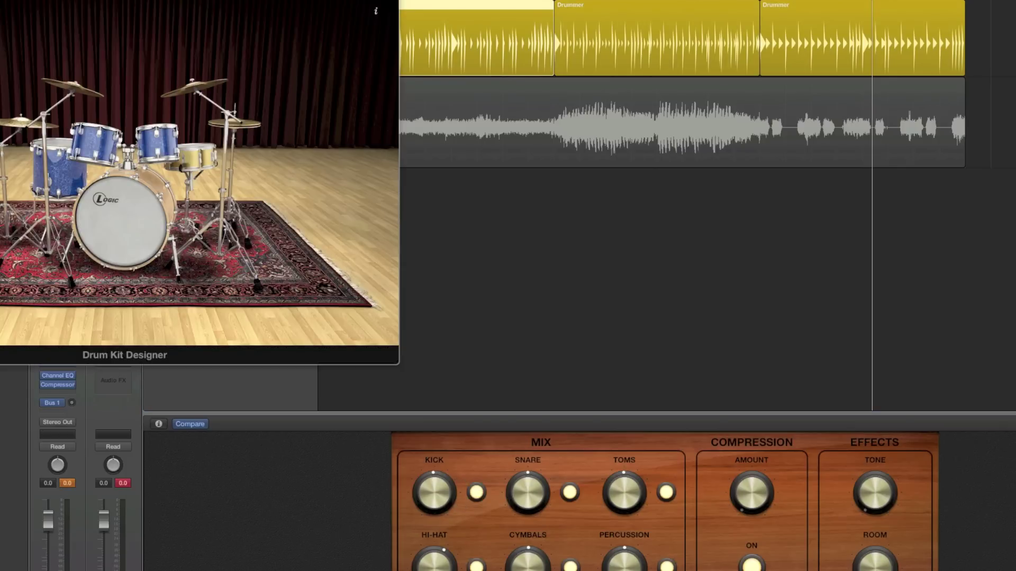
pyautogui.moveTo(112, 223); pyautogui.dragTo(568, 243)
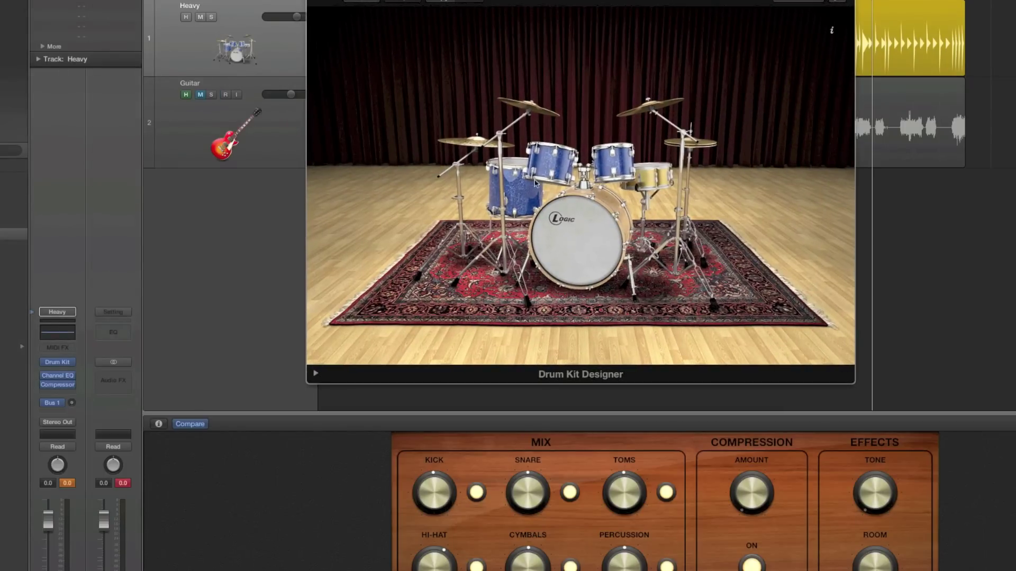
pyautogui.click(618, 170)
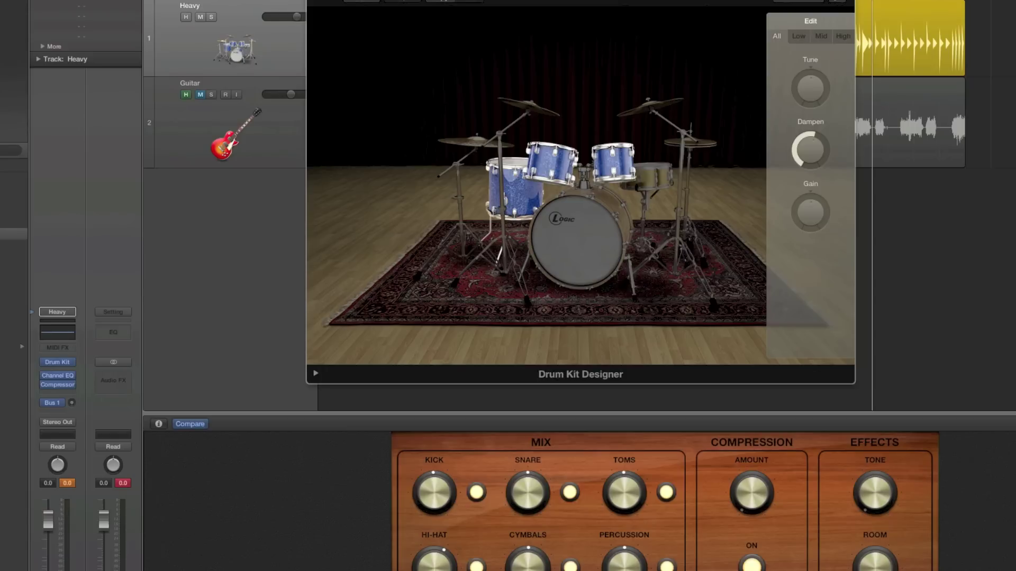
pyautogui.click(14, 233)
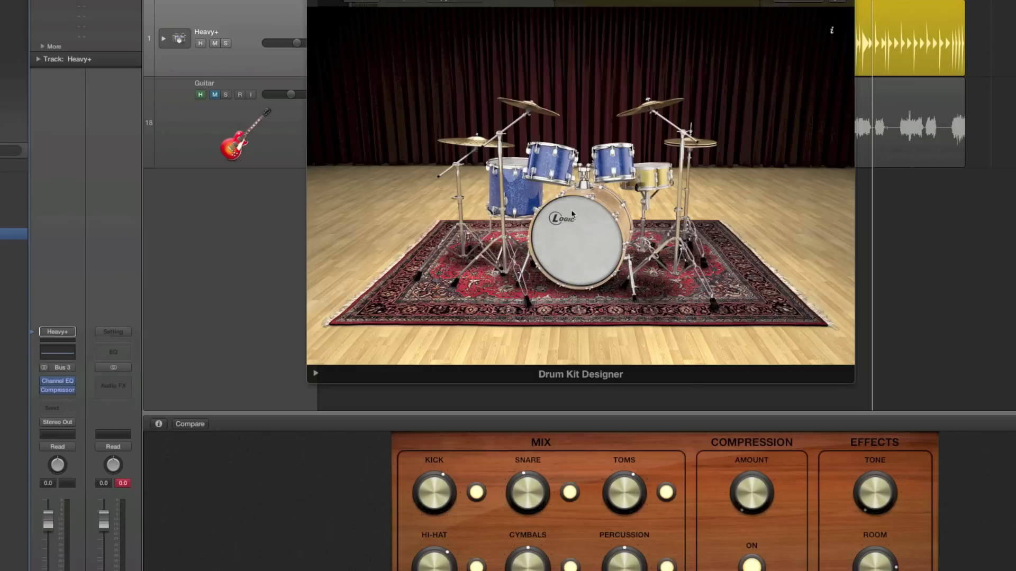
# Audition Modern Maple, Pawn Shop and Seventies Plexi toms, settle on Studio, then close Drum Kit Designer
pyautogui.click(548, 167)
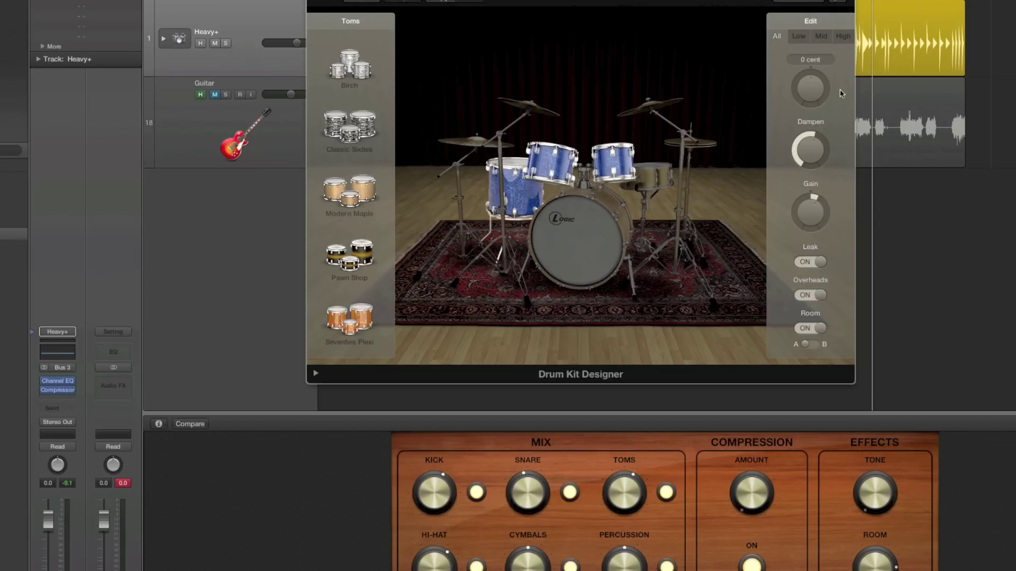
pyautogui.click(368, 188)
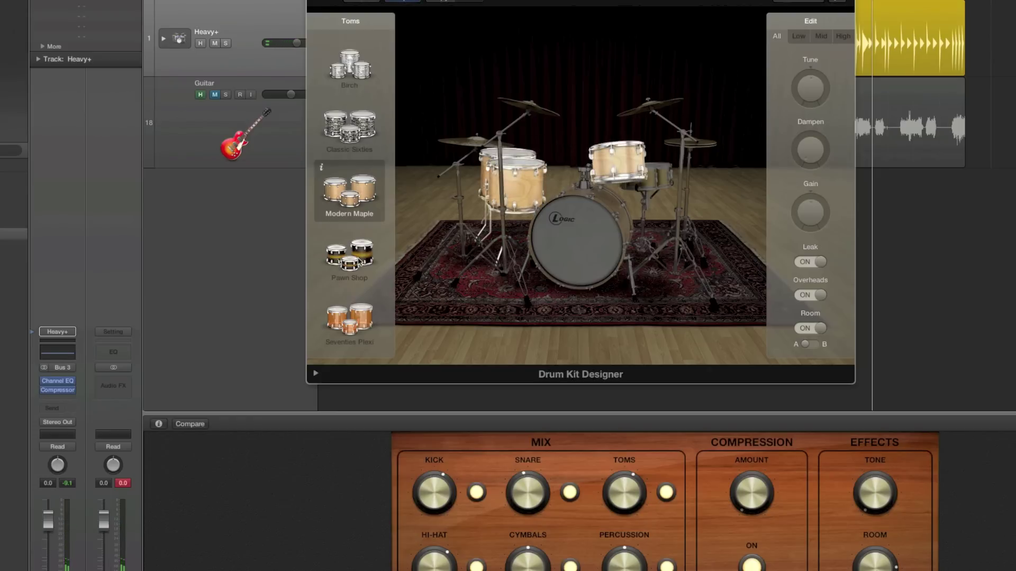
pyautogui.click(360, 260)
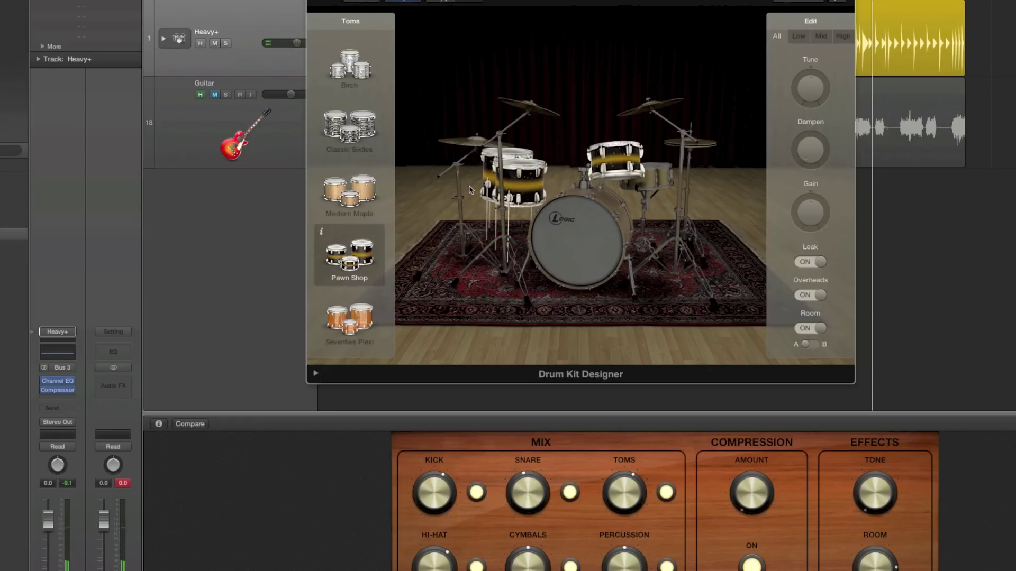
pyautogui.click(369, 316)
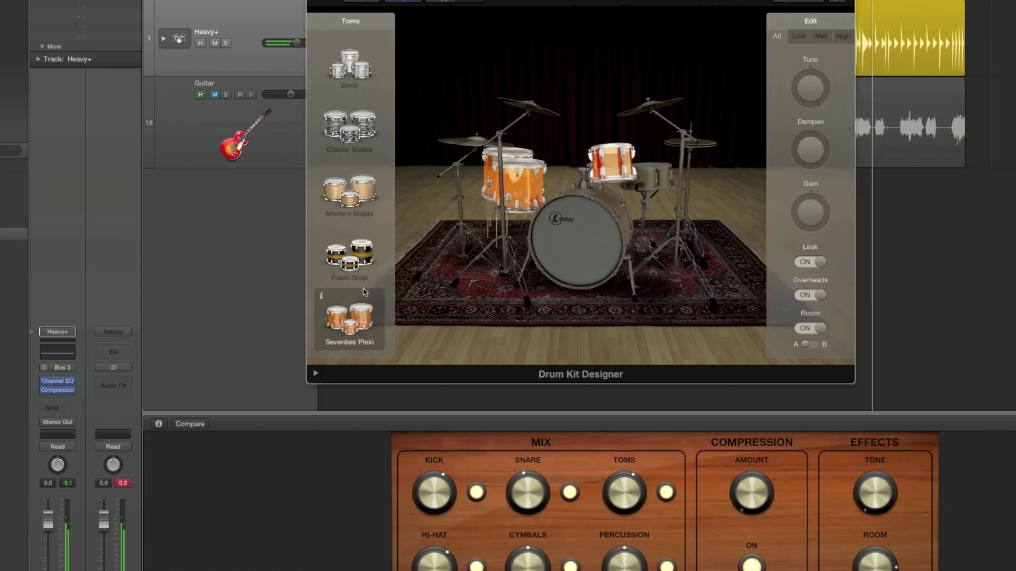
pyautogui.scroll(-2, 366, 302)
pyautogui.scroll(-4, 364, 291)
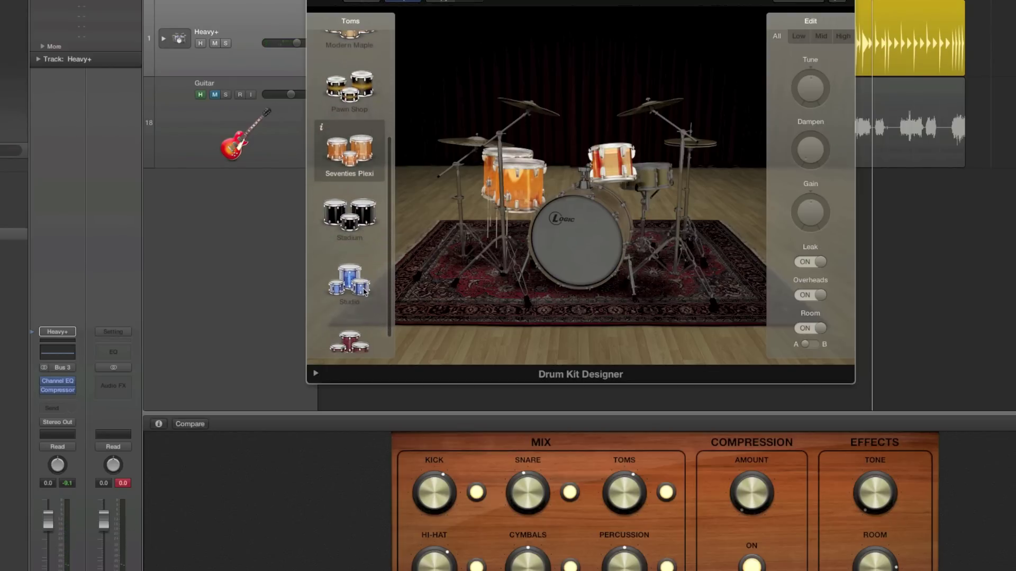
pyautogui.click(364, 288)
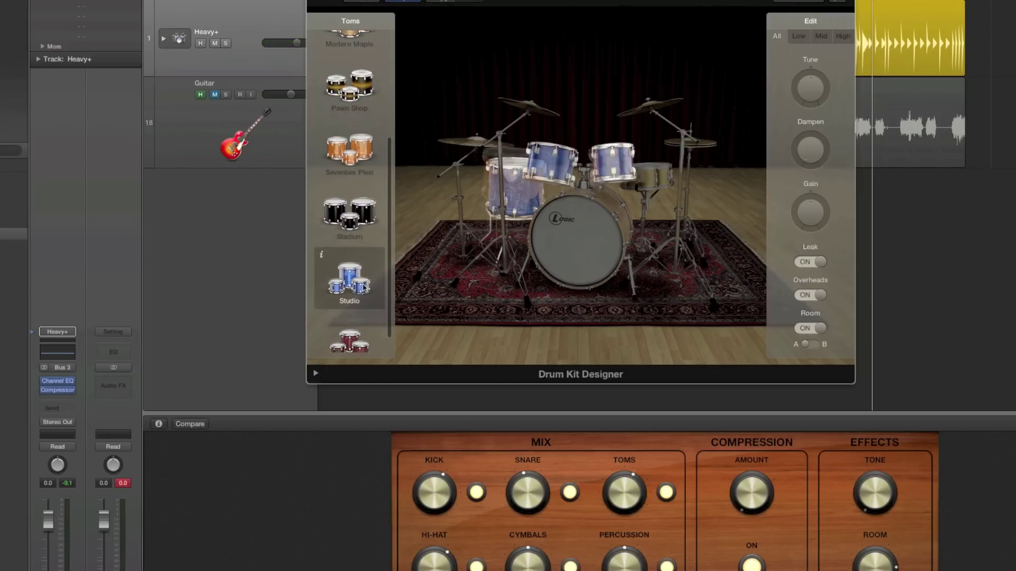
pyautogui.click(558, 227)
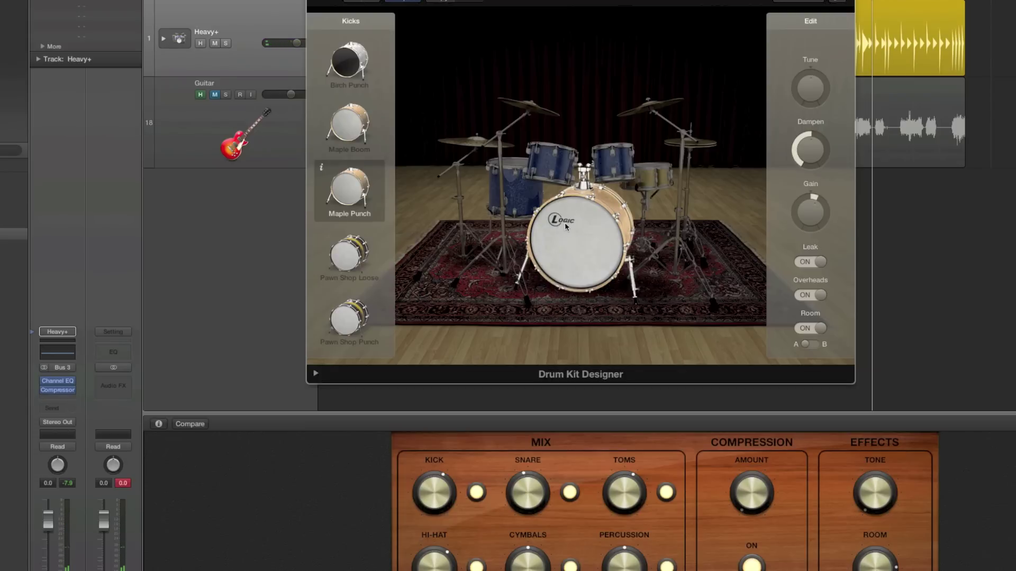
pyautogui.click(642, 109)
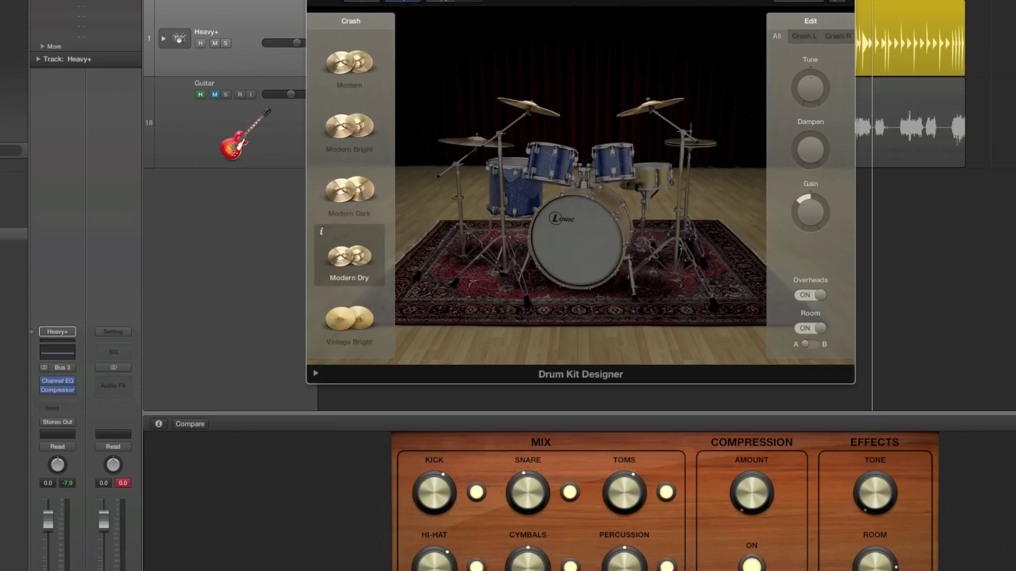
pyautogui.press('super+w')
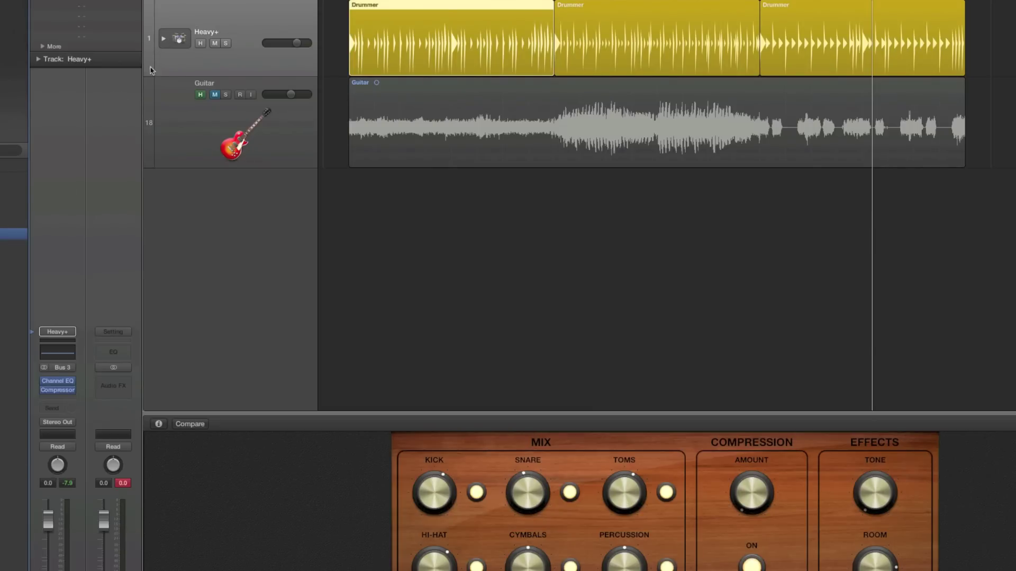
# Expand the Heavy+ stack into its drum tracks, hide Smart Controls, and play from the start
pyautogui.click(163, 40)
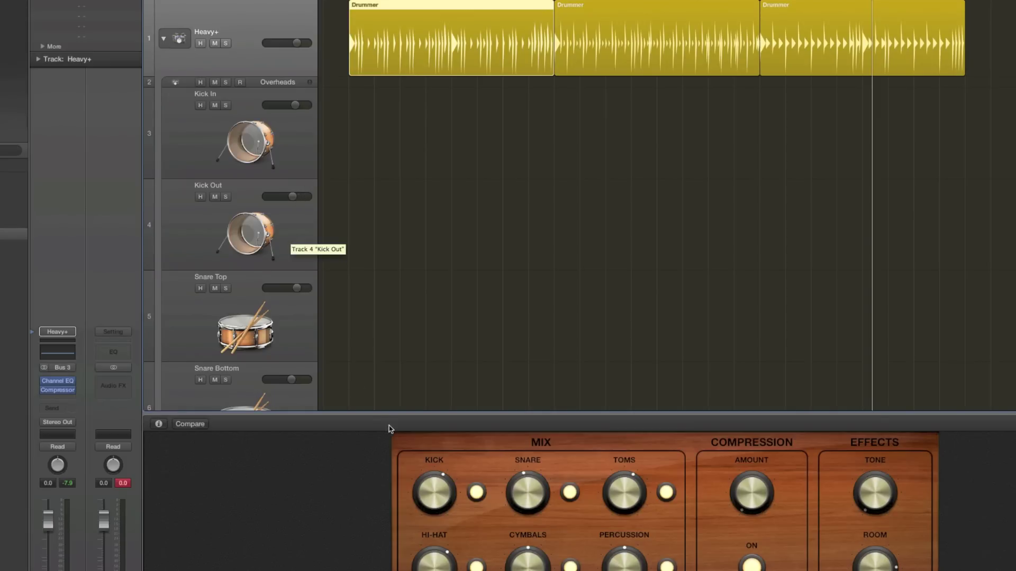
pyautogui.press('e')
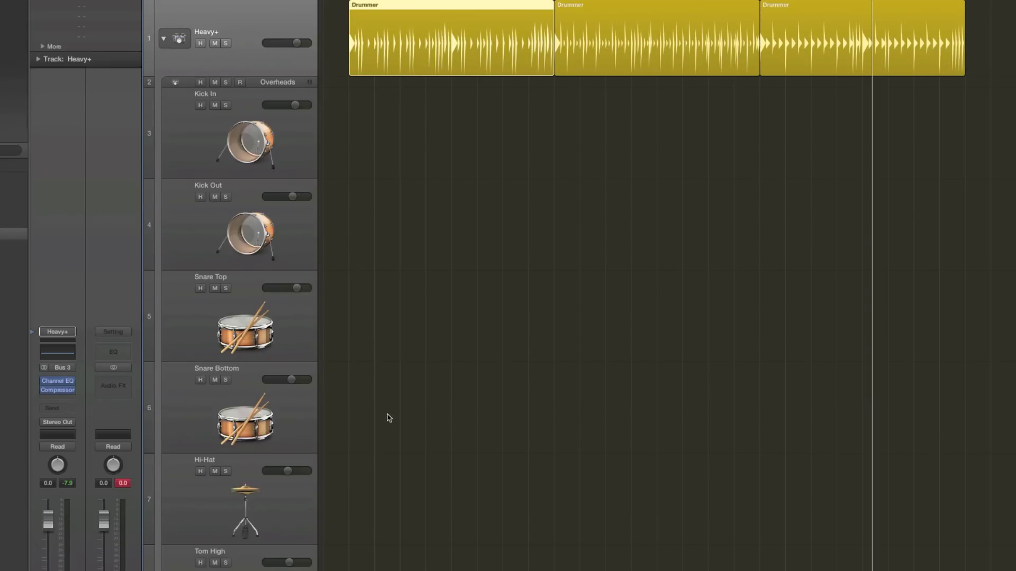
pyautogui.scroll(-3, 293, 290)
pyautogui.scroll(-4, 292, 290)
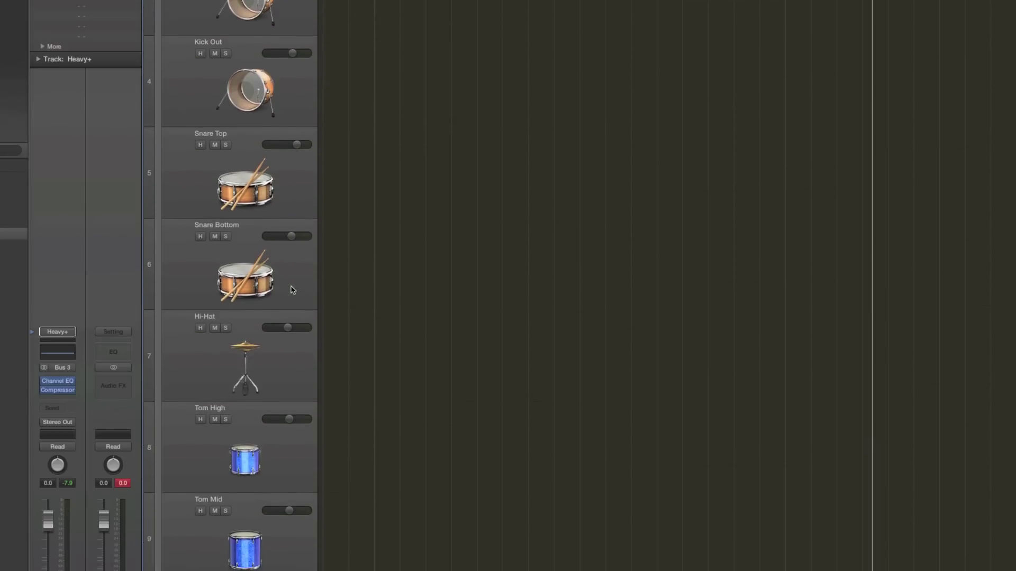
pyautogui.scroll(1, 293, 290)
pyautogui.scroll(5, 292, 290)
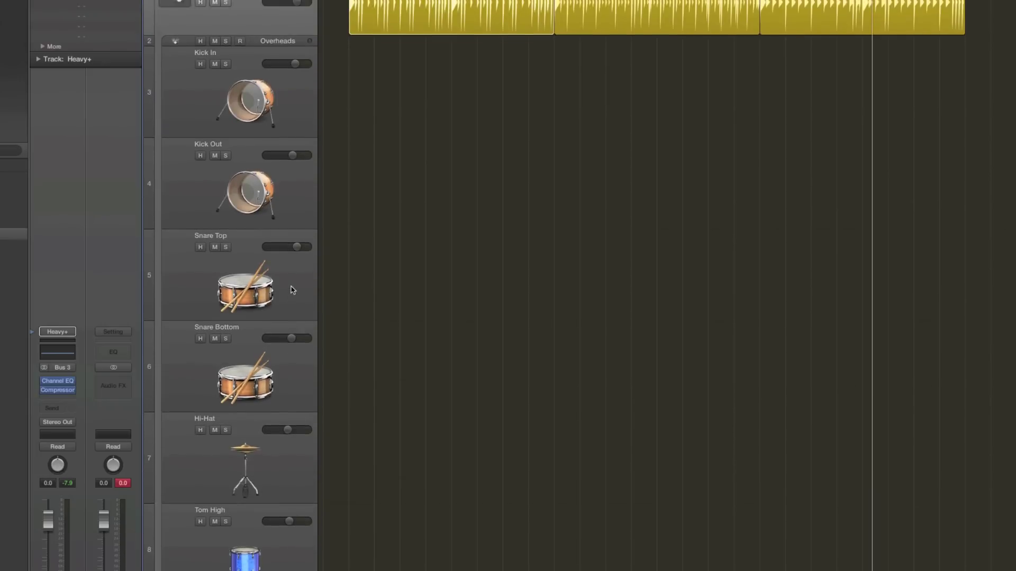
pyautogui.press('Return')
pyautogui.press('space')
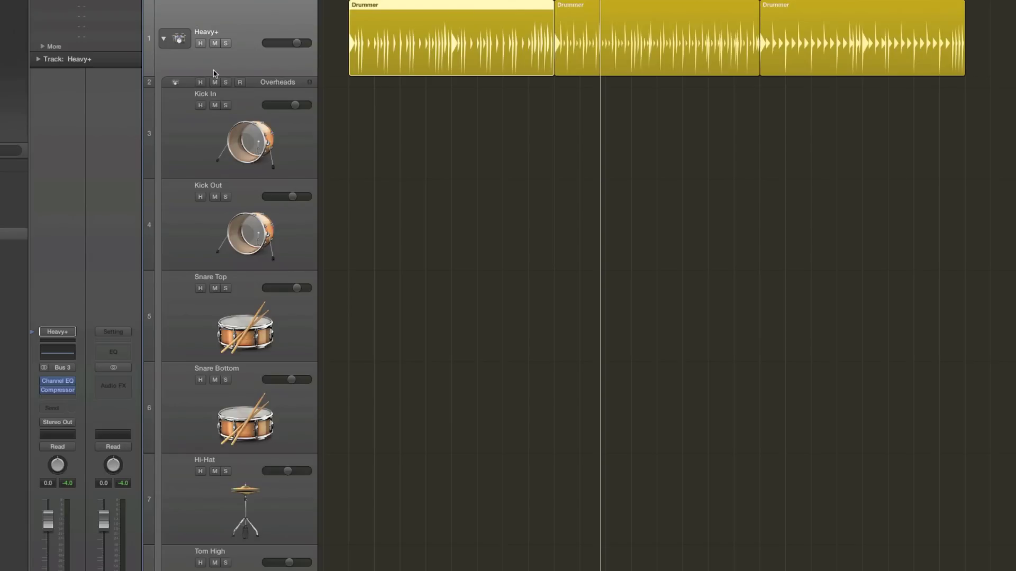
pyautogui.press('space')
# Load the Brooklyn+ kit patch from the Library
pyautogui.click(14, 189)
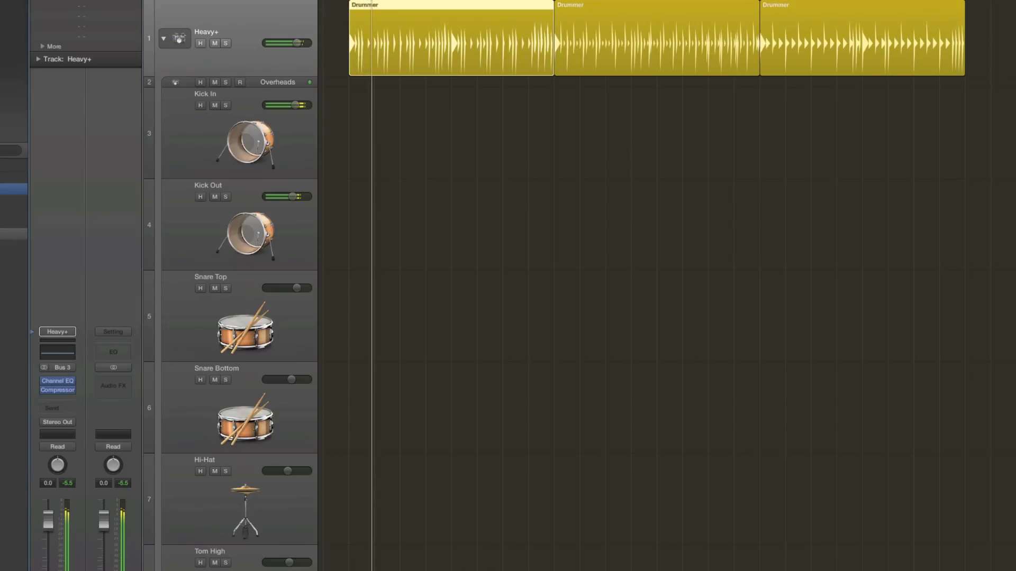